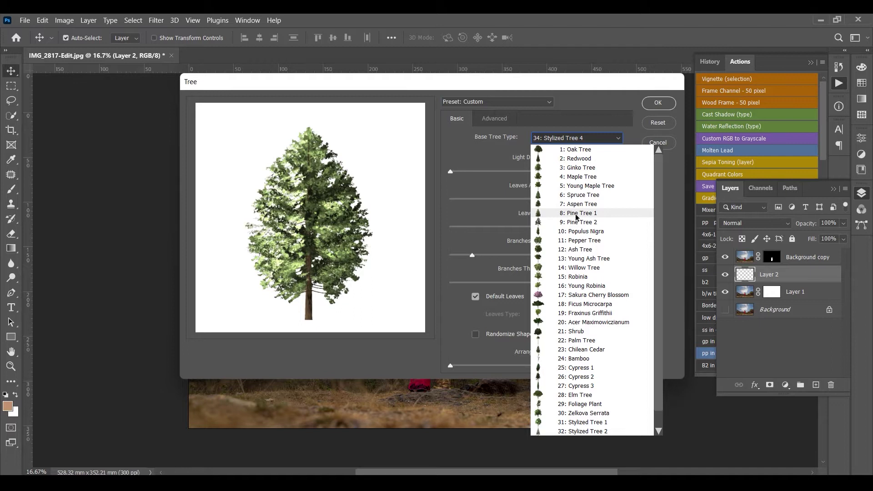
Try the base tree types Pine Tree 1, Pine Tree 2, Aspen Tree, Bamboo, Cypress 1, Palm Tree and Ficus Microcarpa
{"action": "left_click", "coordinate": [576, 215]}
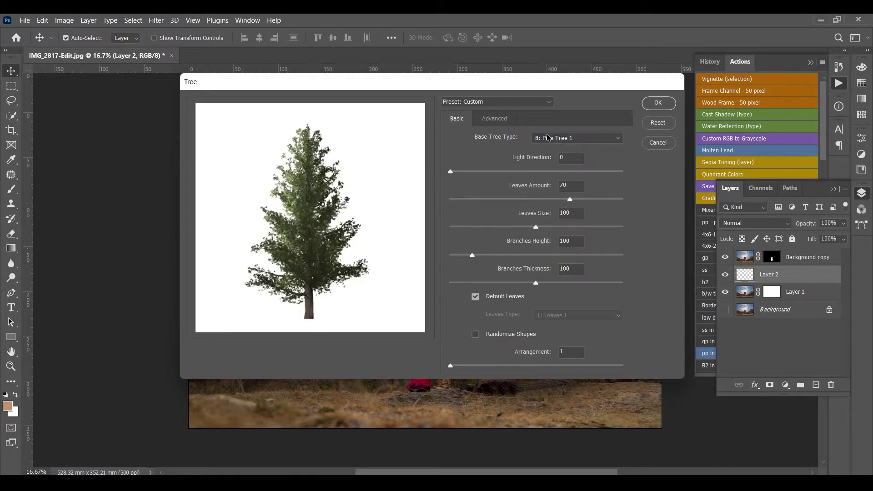
{"action": "left_click", "coordinate": [549, 137]}
{"action": "left_click", "coordinate": [581, 222]}
{"action": "left_click", "coordinate": [577, 138]}
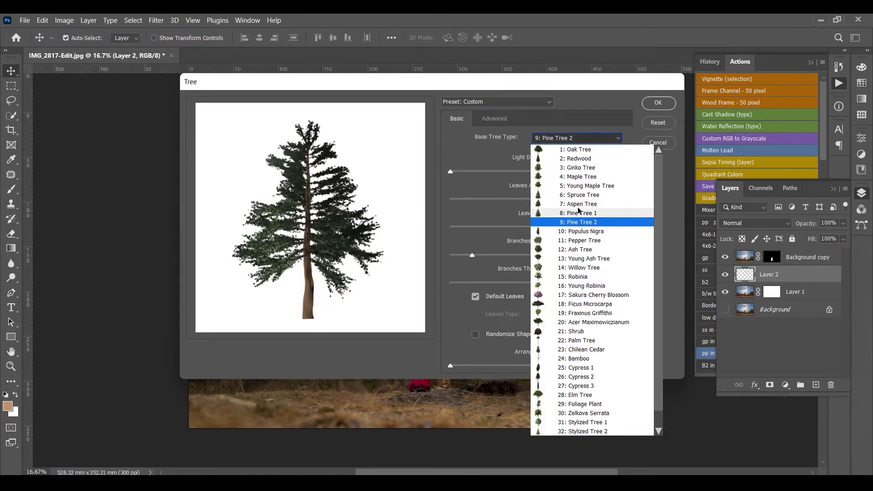
{"action": "left_click", "coordinate": [579, 205]}
{"action": "left_click", "coordinate": [571, 138]}
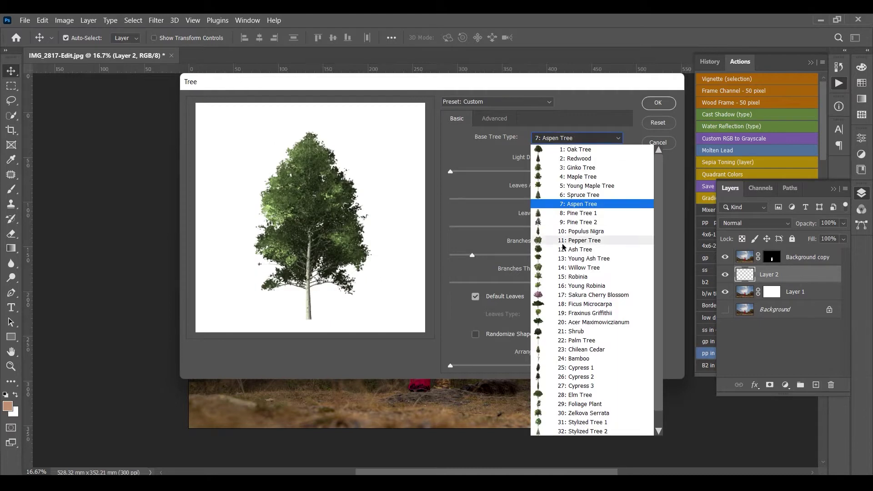
{"action": "left_click", "coordinate": [579, 358]}
{"action": "left_click", "coordinate": [575, 137]}
{"action": "left_click", "coordinate": [581, 368]}
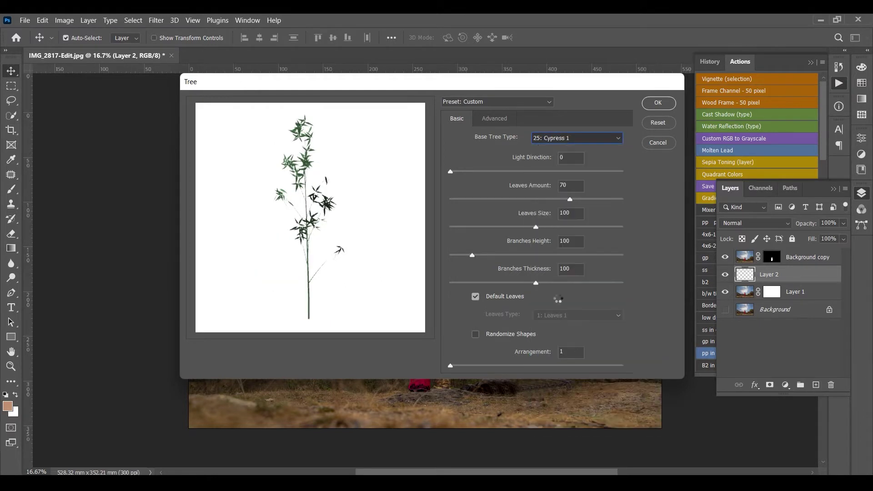
{"action": "left_click", "coordinate": [575, 138]}
{"action": "left_click", "coordinate": [579, 341]}
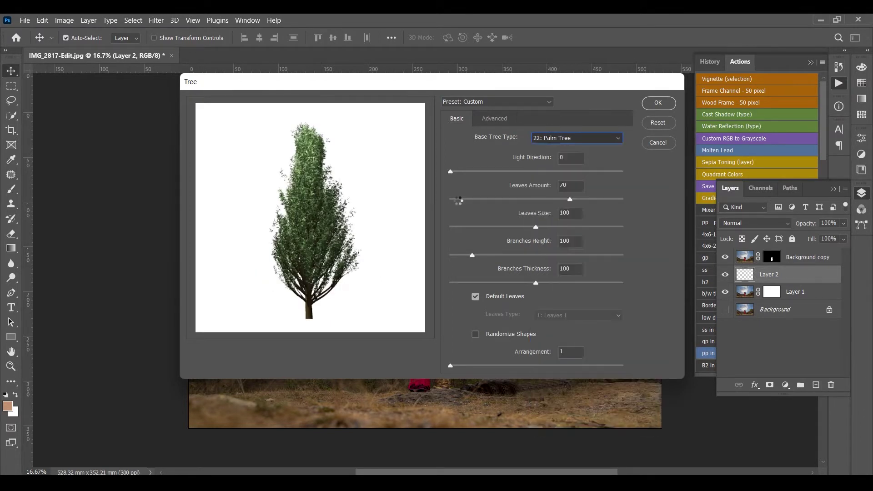
{"action": "left_click", "coordinate": [588, 139]}
{"action": "left_click", "coordinate": [577, 304]}
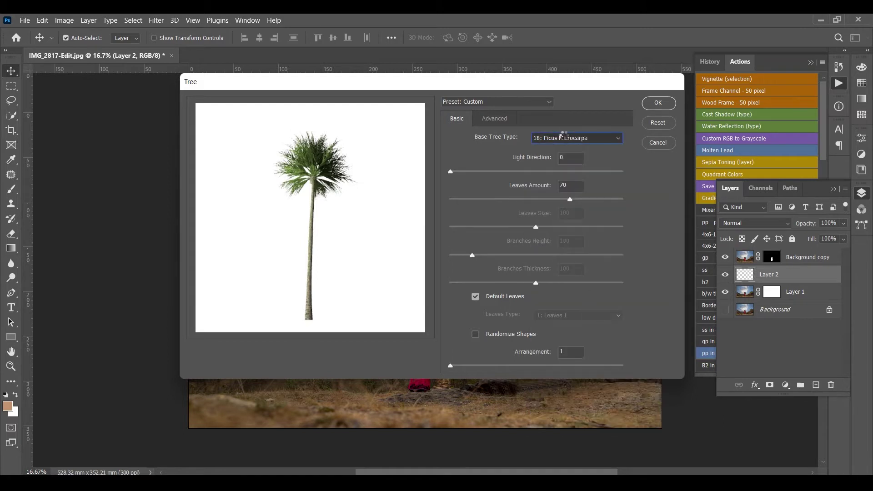
Set the base tree type to 11: Pepper Tree and render the tree on Layer 2
{"action": "left_click", "coordinate": [563, 137]}
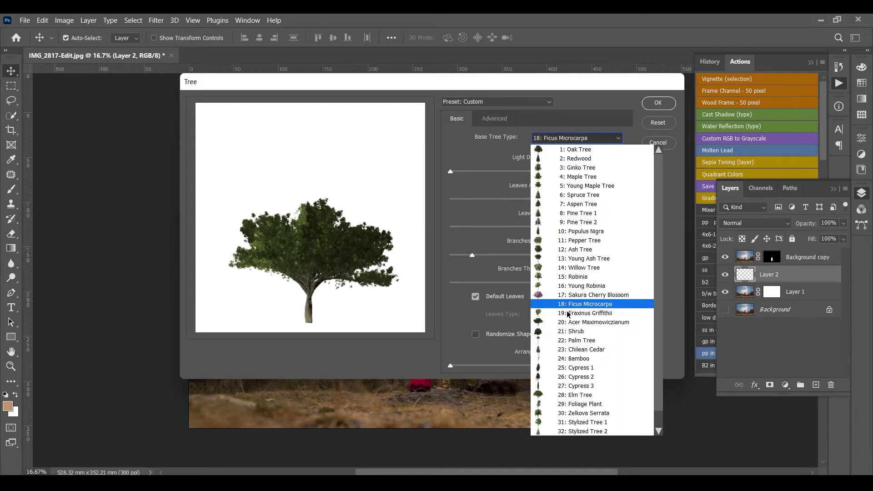
{"action": "left_click", "coordinate": [579, 241]}
{"action": "left_click", "coordinate": [577, 138]}
{"action": "left_click", "coordinate": [605, 138]}
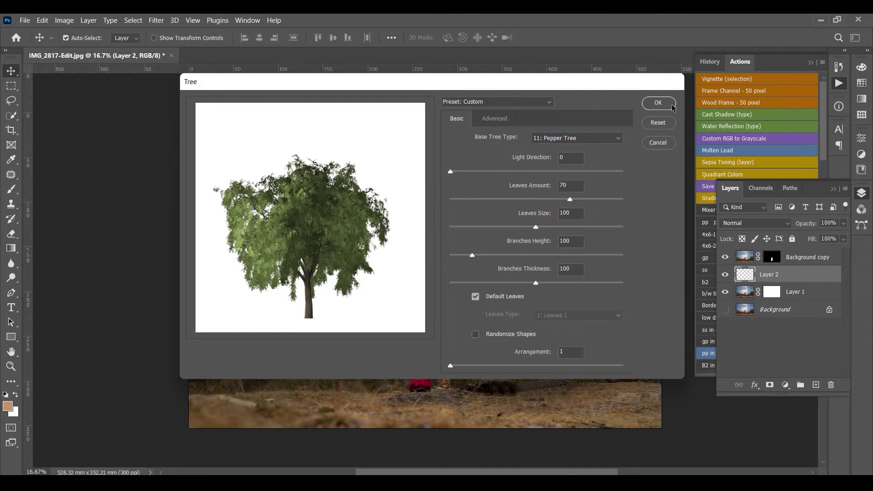
{"action": "left_click", "coordinate": [658, 104]}
Free-transform the tree on Layer 2, placing it on the hill to the right of the couple, and apply the transform
{"action": "key", "text": "ctrl+t"}
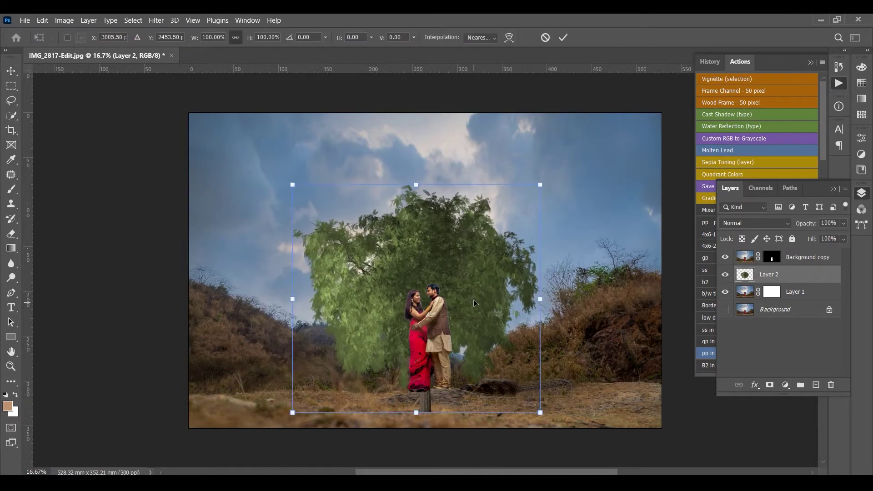
{"action": "left_click_drag", "start_coordinate": [473, 299], "coordinate": [340, 254]}
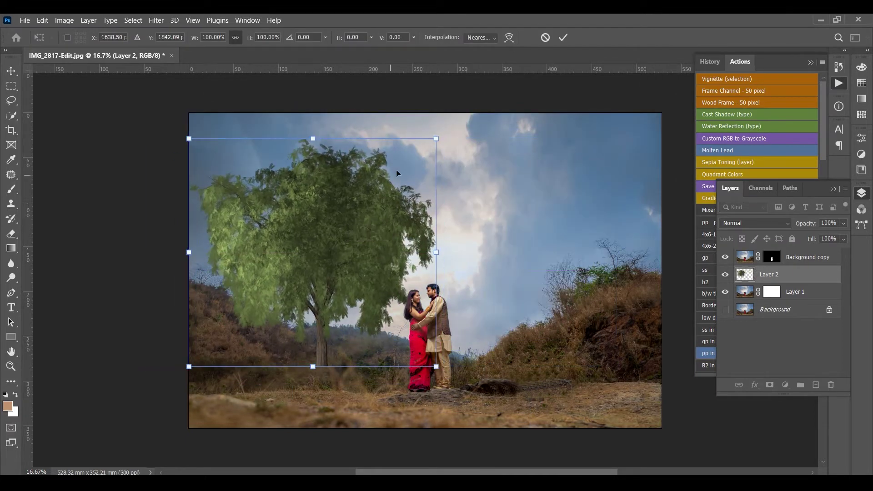
{"action": "left_click_drag", "start_coordinate": [408, 179], "coordinate": [643, 154]}
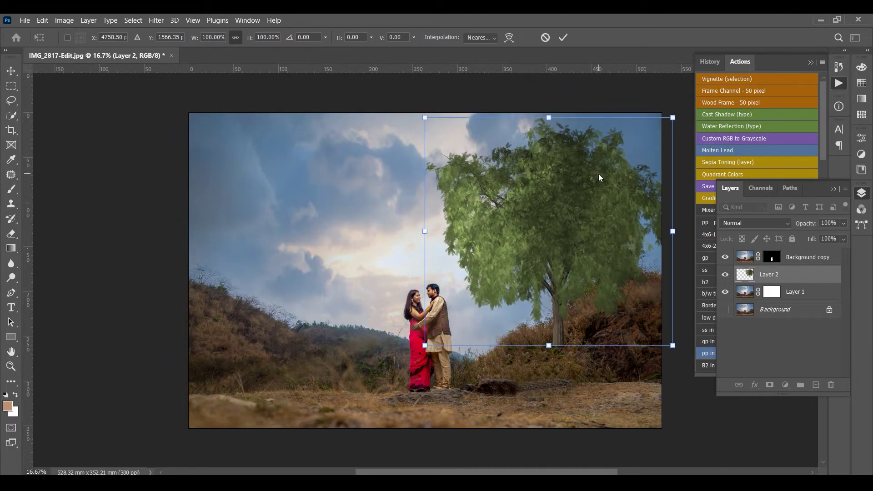
{"action": "right_click", "coordinate": [597, 175]}
{"action": "left_click", "coordinate": [636, 395]}
{"action": "right_click", "coordinate": [555, 219]}
{"action": "left_click", "coordinate": [607, 435]}
{"action": "left_click_drag", "start_coordinate": [600, 285], "coordinate": [630, 240]}
{"action": "left_click_drag", "start_coordinate": [455, 300], "coordinate": [612, 320]}
{"action": "key", "text": "Return"}
Try to select the hill around the trunk on the Background copy image with the Quick Selection tool
{"action": "key", "text": "ctrl+plus"}
{"action": "key", "text": "ctrl+plus"}
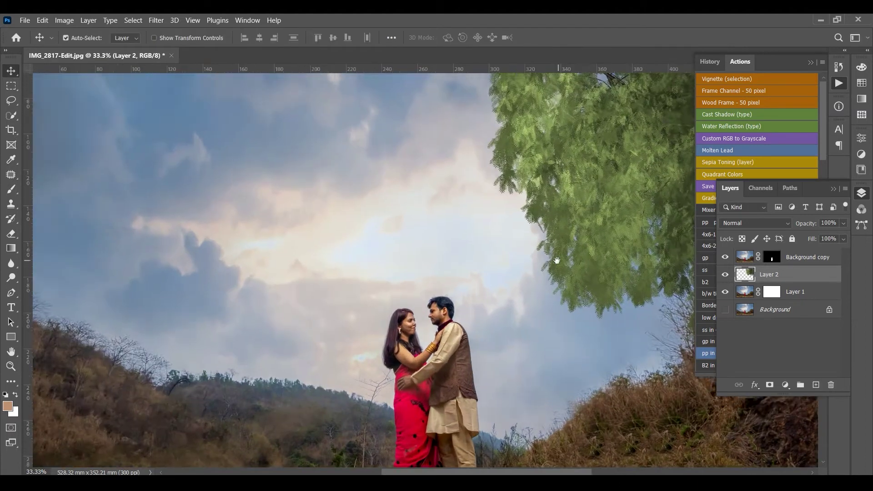
{"action": "left_click_drag", "start_coordinate": [555, 259], "coordinate": [204, 216]}
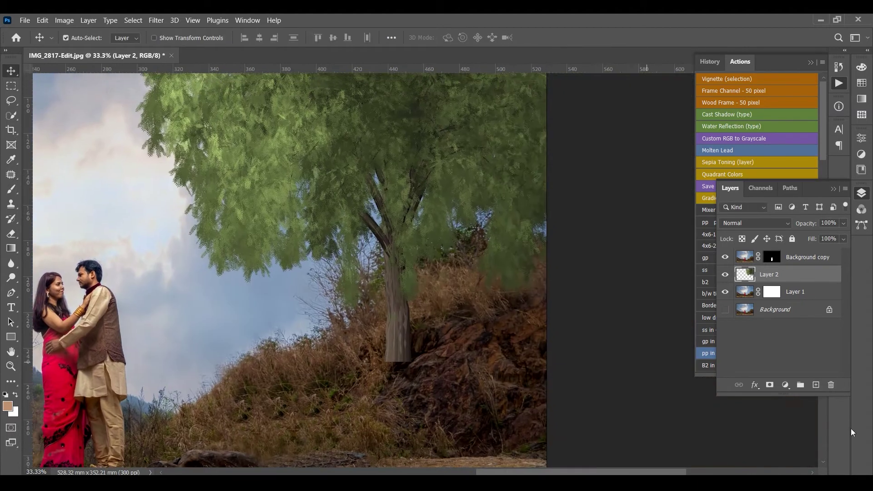
{"action": "left_click", "coordinate": [725, 275]}
{"action": "left_click", "coordinate": [724, 275]}
{"action": "left_click", "coordinate": [772, 257]}
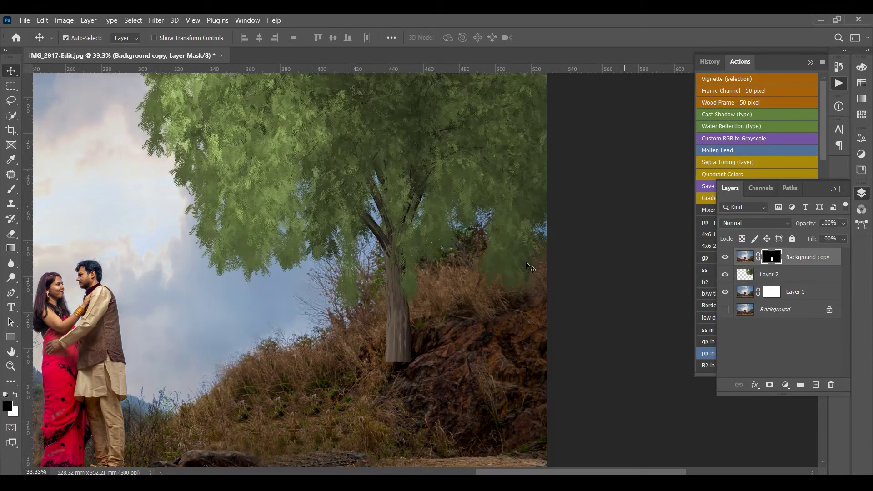
{"action": "left_click", "coordinate": [744, 257]}
{"action": "key", "text": "w"}
{"action": "right_click", "coordinate": [11, 115]}
{"action": "left_click", "coordinate": [55, 127]}
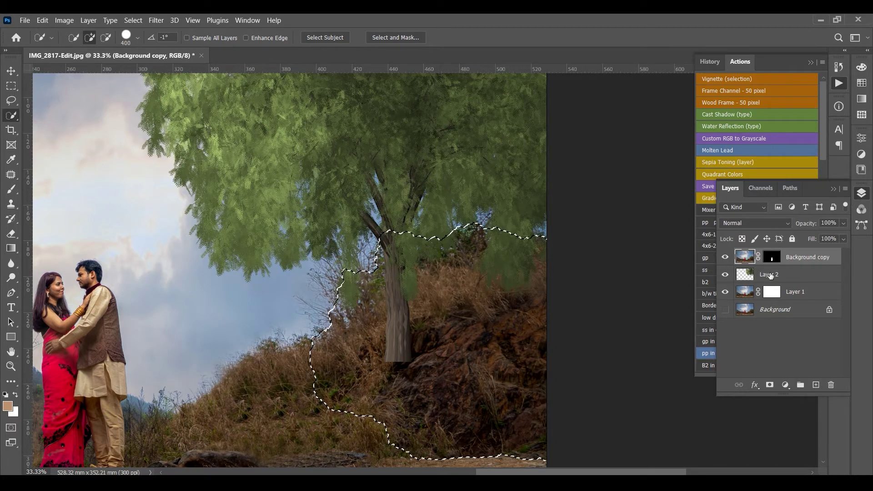
Clear the hill selection and check the Background copy layer by toggling its visibility
{"action": "left_click", "coordinate": [770, 257]}
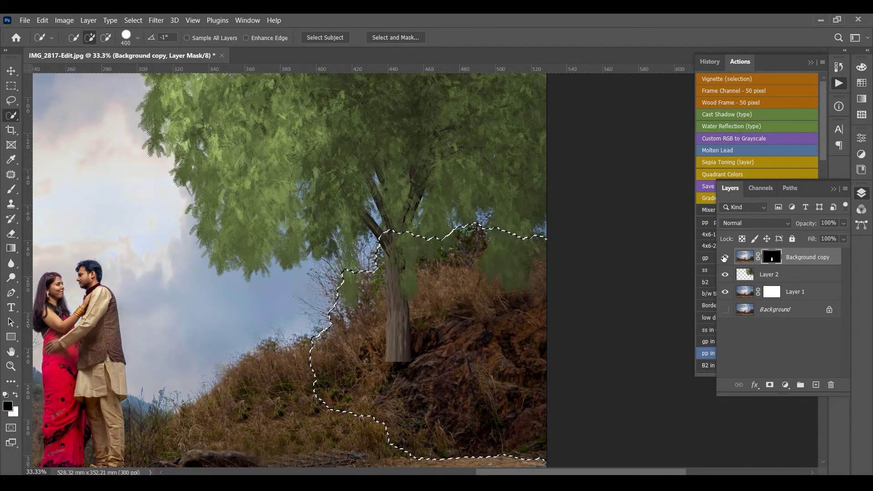
{"action": "left_click", "coordinate": [725, 257]}
{"action": "key", "text": "ctrl+d"}
{"action": "left_click", "coordinate": [724, 257]}
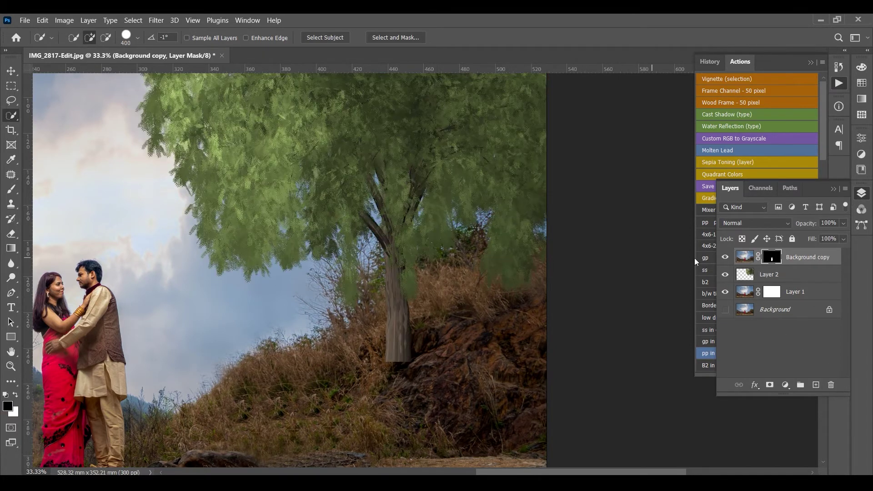
Hide Layer 2 and select the right-hand hill on the Background copy image with an Object Selection rectangle about 181 by 183 mm
{"action": "left_click", "coordinate": [724, 274]}
{"action": "left_click", "coordinate": [744, 257]}
{"action": "left_click_drag", "start_coordinate": [13, 117], "coordinate": [50, 113]}
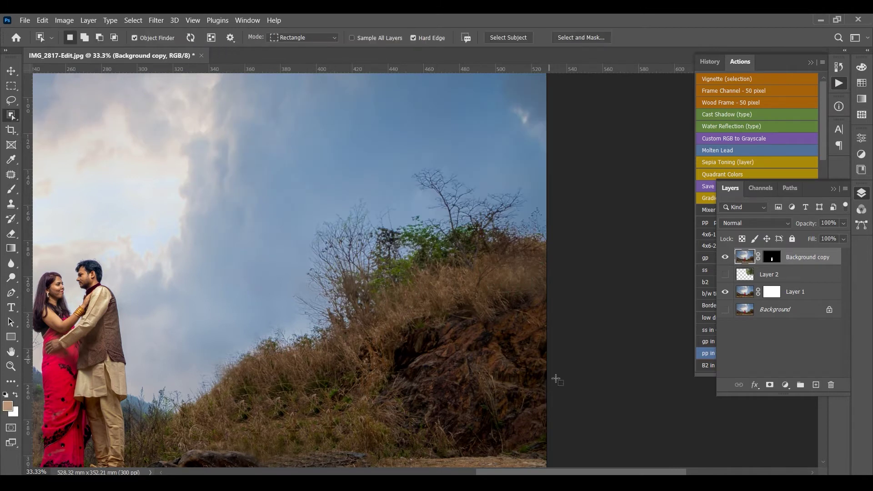
{"action": "left_click_drag", "start_coordinate": [598, 165], "coordinate": [222, 382]}
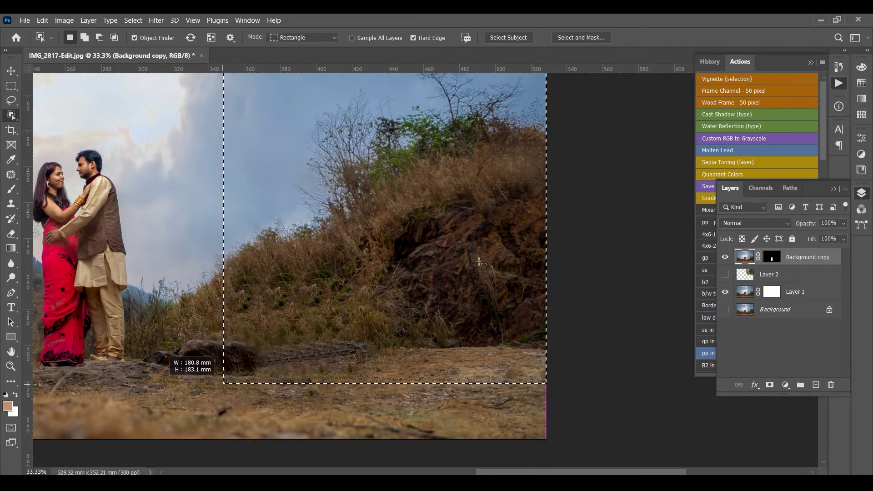
{"action": "left_click_drag", "start_coordinate": [469, 230], "coordinate": [441, 357]}
{"action": "key", "text": "ctrl+z"}
{"action": "left_click_drag", "start_coordinate": [639, 275], "coordinate": [626, 407]}
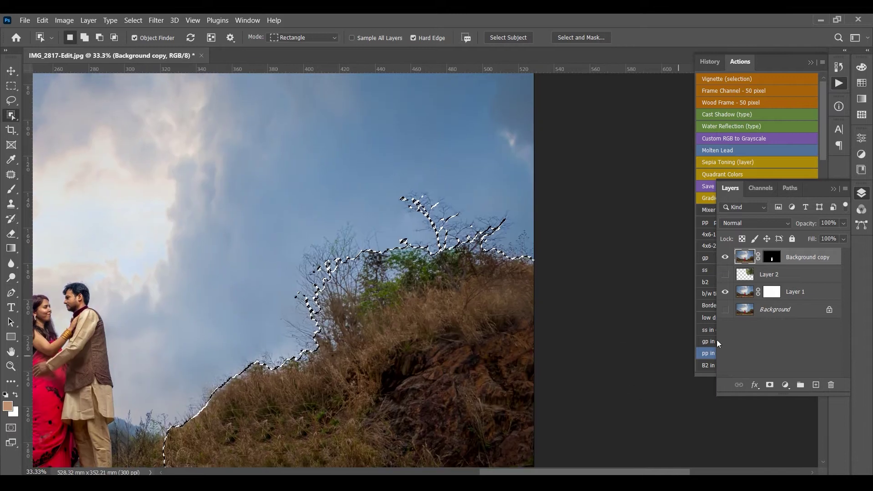
Fill the selected hill area of the Background copy mask with white, show Layer 2 again and deselect
{"action": "left_click", "coordinate": [772, 257]}
{"action": "key", "text": "ctrl+BackSpace"}
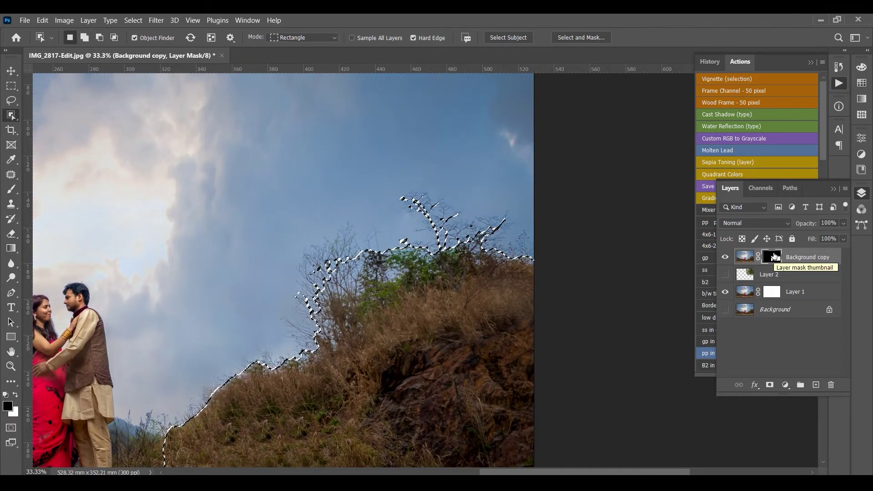
{"action": "left_click", "coordinate": [725, 274]}
{"action": "key", "text": "ctrl+d"}
{"action": "key", "text": "v"}
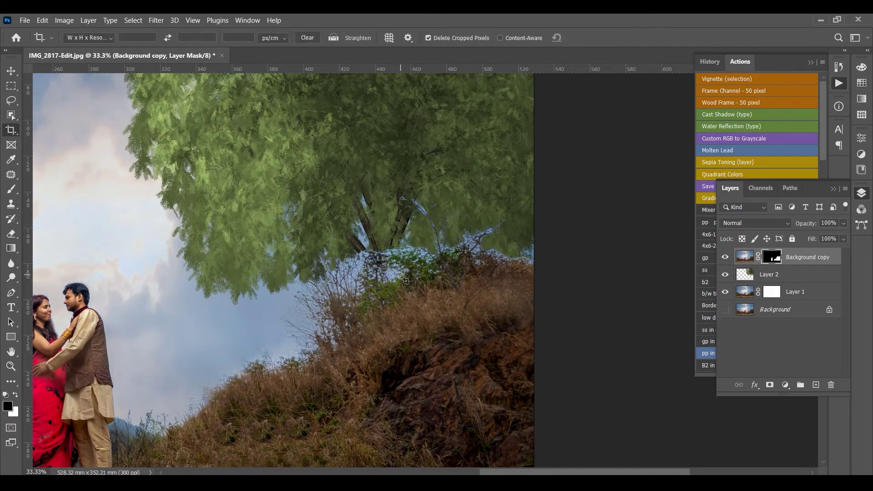
Try the Overlay blend mode on the Background copy layer and return it to Normal
{"action": "left_click", "coordinate": [742, 258]}
{"action": "left_click", "coordinate": [750, 222]}
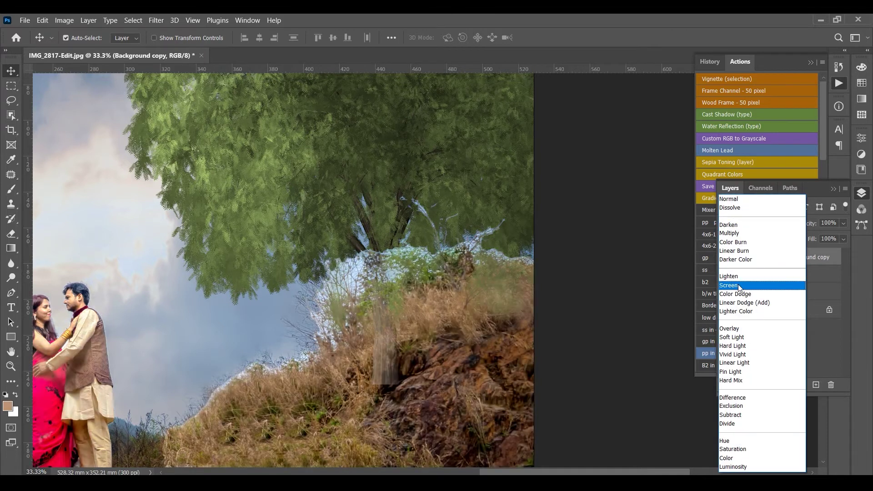
{"action": "left_click", "coordinate": [729, 328]}
{"action": "left_click_drag", "start_coordinate": [428, 355], "coordinate": [497, 303]}
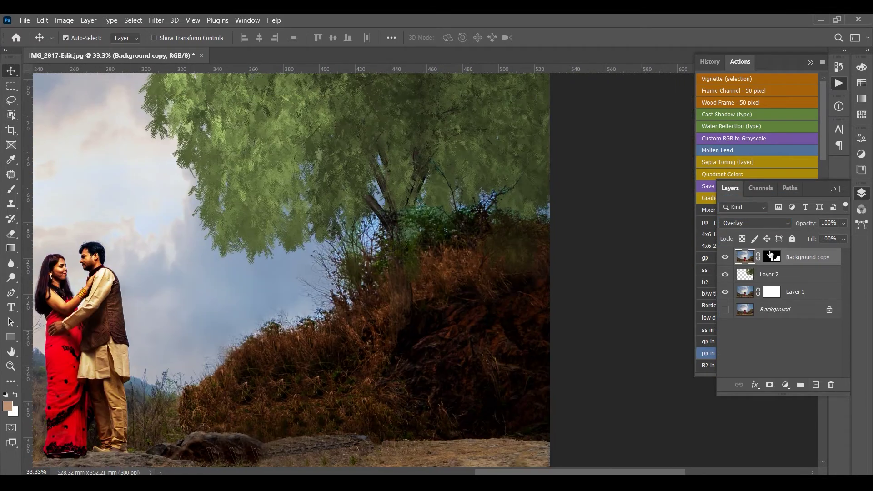
{"action": "left_click", "coordinate": [767, 223]}
{"action": "left_click", "coordinate": [770, 200]}
Refine the Background copy mask with a Color Range on Shadows, fuzziness 20% and range 65
{"action": "left_click", "coordinate": [772, 258]}
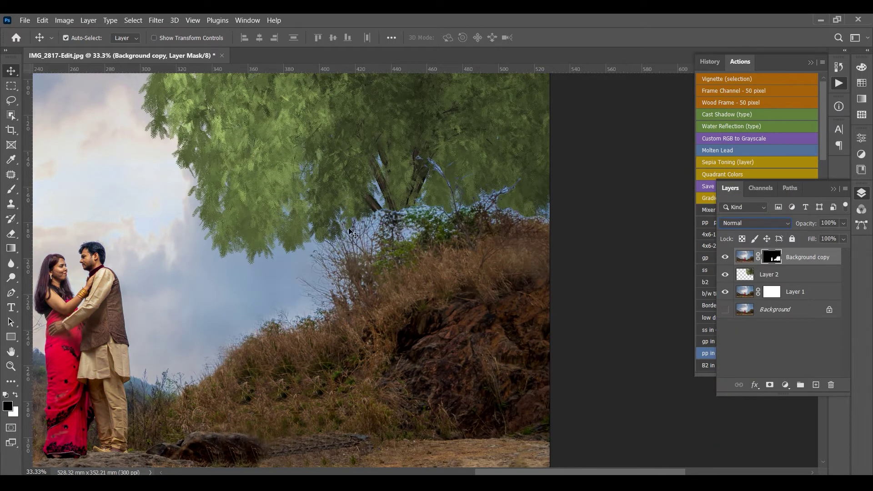
{"action": "key", "text": "ctrl+plus"}
{"action": "key", "text": "ctrl+plus"}
{"action": "left_click_drag", "start_coordinate": [395, 237], "coordinate": [385, 310]}
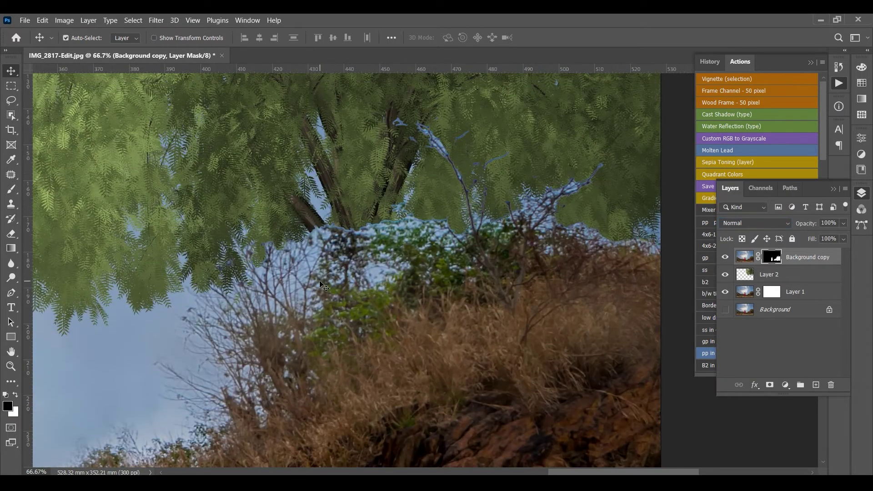
{"action": "left_click", "coordinate": [133, 20]}
{"action": "left_click", "coordinate": [155, 125]}
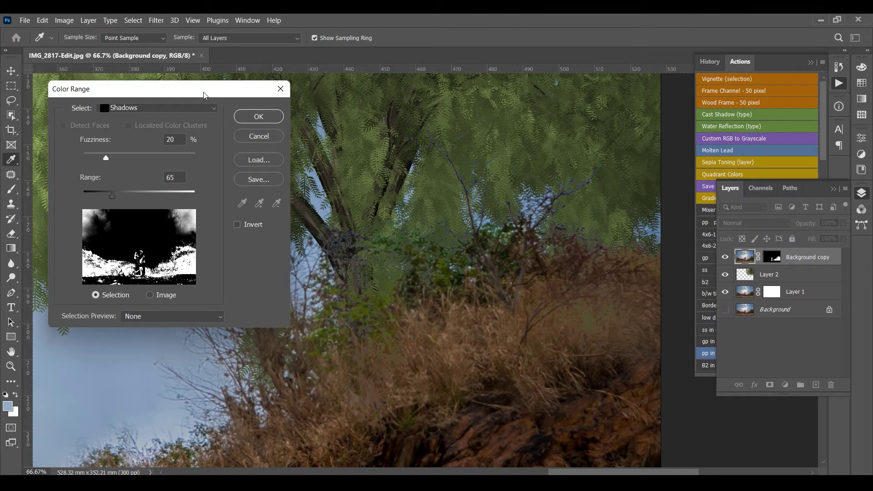
{"action": "left_click_drag", "start_coordinate": [203, 95], "coordinate": [296, 98]}
{"action": "left_click", "coordinate": [350, 117]}
{"action": "key", "text": "ctrl+minus"}
{"action": "key", "text": "ctrl+minus"}
{"action": "key", "text": "ctrl+minus"}
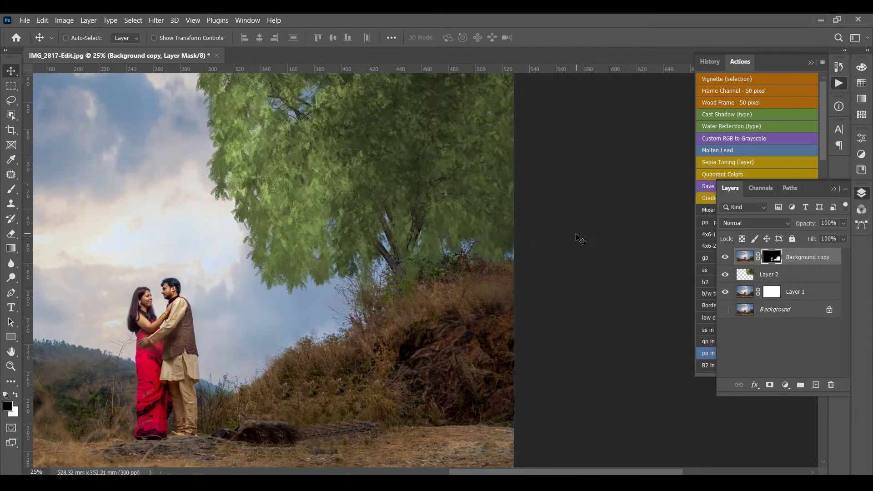
Apply Levels to the Background copy mask with input midtones at 0.01 and output white at 120
{"action": "key", "text": "ctrl+plus"}
{"action": "key", "text": "ctrl+plus"}
{"action": "key", "text": "ctrl+plus"}
{"action": "key", "text": "ctrl+plus"}
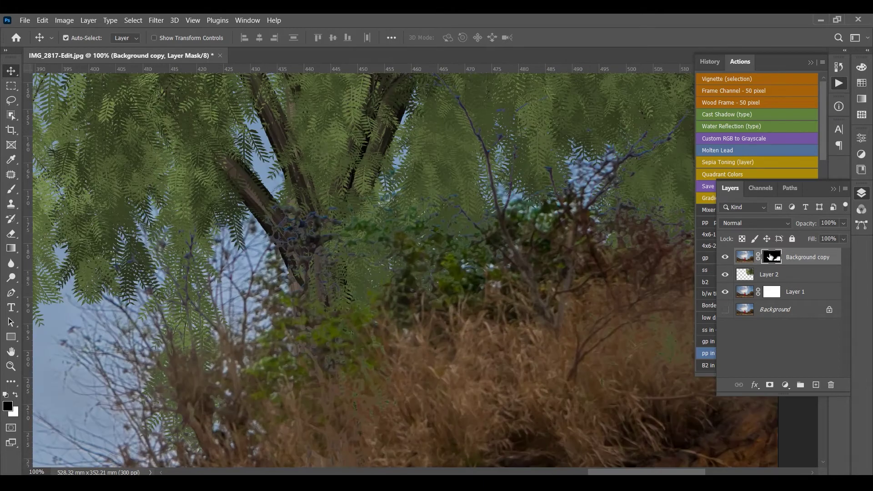
{"action": "left_click", "coordinate": [724, 257]}
{"action": "left_click", "coordinate": [724, 258]}
{"action": "key", "text": "ctrl+l"}
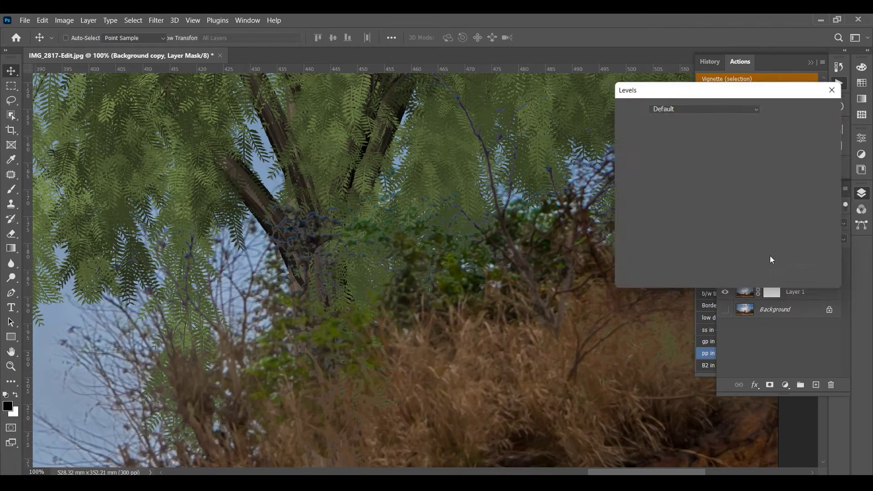
{"action": "left_click_drag", "start_coordinate": [689, 217], "coordinate": [781, 224]}
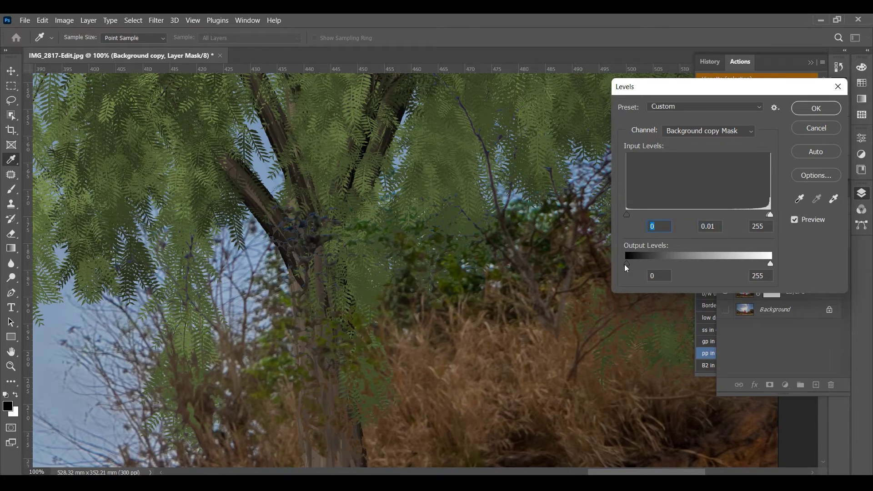
{"action": "left_click_drag", "start_coordinate": [770, 264], "coordinate": [694, 263]}
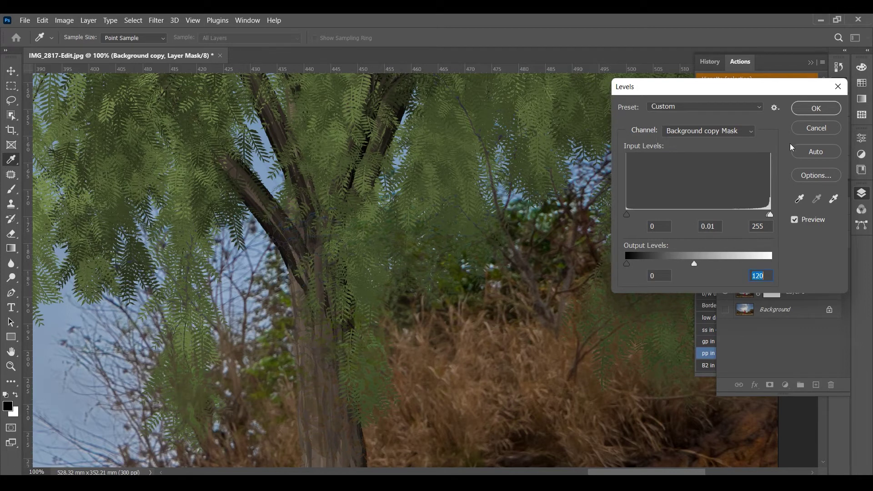
{"action": "left_click", "coordinate": [815, 108]}
Brush over the trunk on the Background copy mask at size 100 and 20% opacity, blending its base into the hill grass
{"action": "left_click_drag", "start_coordinate": [439, 340], "coordinate": [552, 148]}
{"action": "key", "text": "b"}
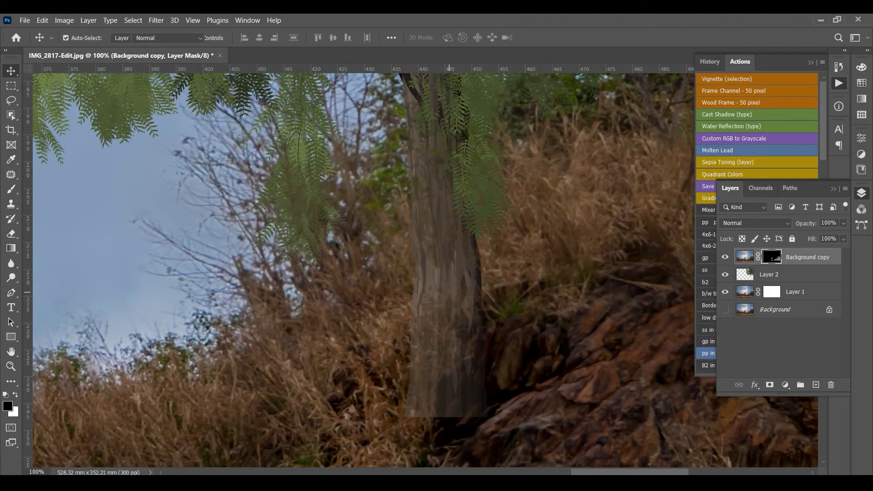
{"action": "key", "text": "b"}
{"action": "key", "text": "bracketleft"}
{"action": "key", "text": "bracketleft"}
{"action": "key", "text": "bracketleft"}
{"action": "key", "text": "bracketleft"}
{"action": "key", "text": "bracketleft"}
{"action": "mouse_move", "coordinate": [445, 378]}
{"action": "left_mouse_down"}
{"action": "mouse_move", "coordinate": [434, 394]}
{"action": "mouse_move", "coordinate": [448, 274]}
{"action": "mouse_move", "coordinate": [481, 364]}
{"action": "left_mouse_up"}
{"action": "key", "text": "x"}
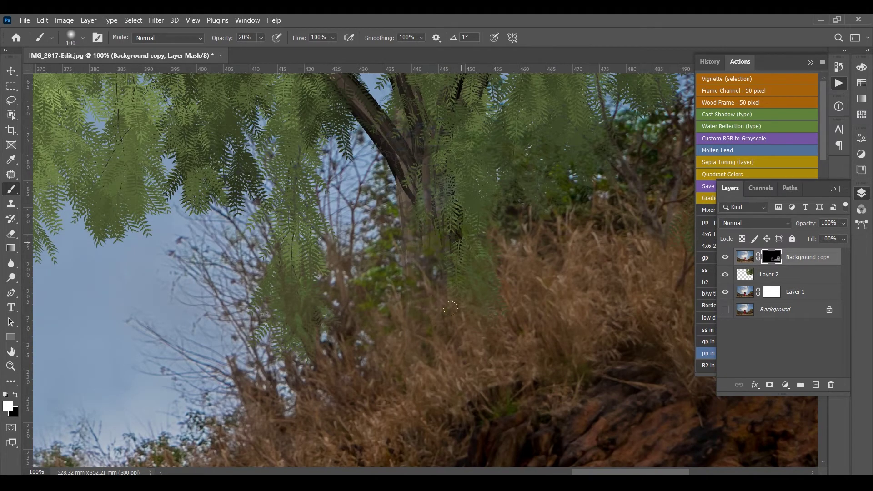
{"action": "key", "text": "ctrl+minus"}
{"action": "key", "text": "ctrl+minus"}
{"action": "key", "text": "ctrl+minus"}
{"action": "key", "text": "ctrl+minus"}
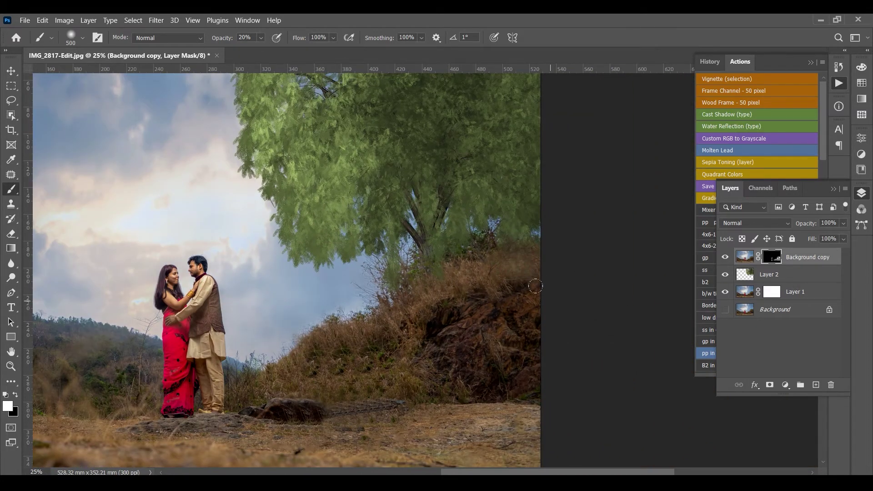
Try moving the tree layer toward the couple and undo the move
{"action": "key", "text": "ctrl+minus"}
{"action": "left_click_drag", "start_coordinate": [410, 285], "coordinate": [545, 304]}
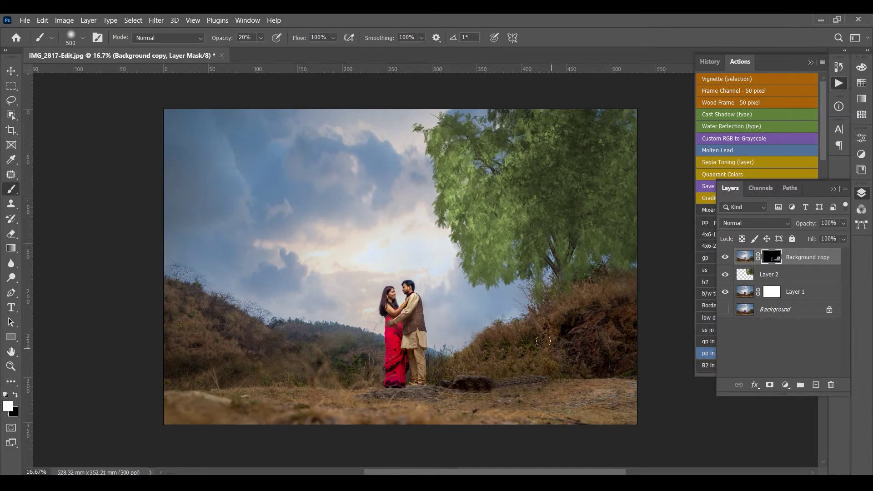
{"action": "key", "text": "v"}
{"action": "left_click_drag", "start_coordinate": [510, 213], "coordinate": [454, 223]}
{"action": "key", "text": "ctrl+z"}
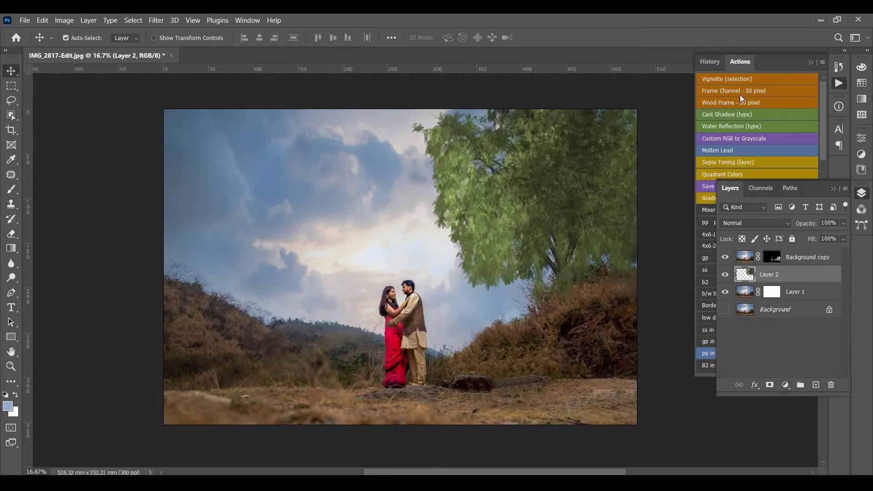
Start a Camera Raw adjustment on the tree layer, setting the Color Mixer's green hue to -100 and green saturation to +4
{"action": "left_click", "coordinate": [759, 222]}
{"action": "left_click", "coordinate": [827, 339]}
{"action": "key", "text": "ctrl"}
{"action": "key", "text": "ctrl+shift+a"}
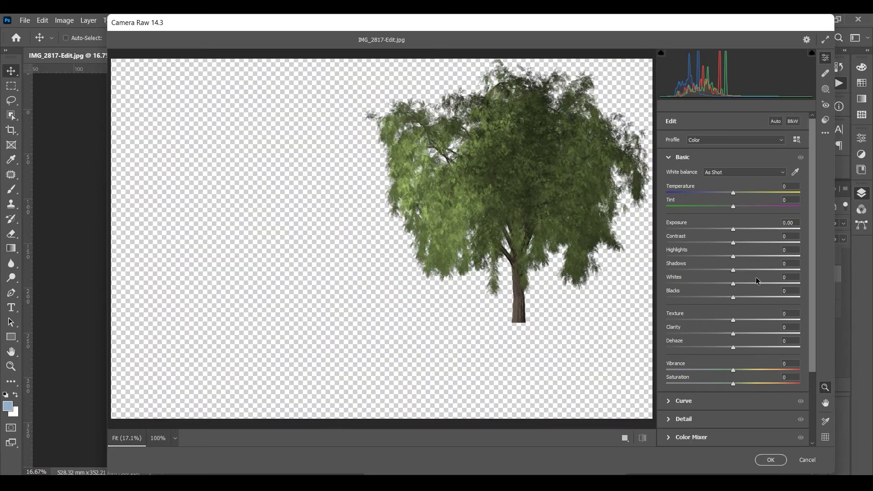
{"action": "left_click", "coordinate": [733, 438]}
{"action": "mouse_move", "coordinate": [732, 349]}
{"action": "left_mouse_down"}
{"action": "mouse_move", "coordinate": [666, 348]}
{"action": "mouse_move", "coordinate": [736, 362]}
{"action": "left_mouse_up"}
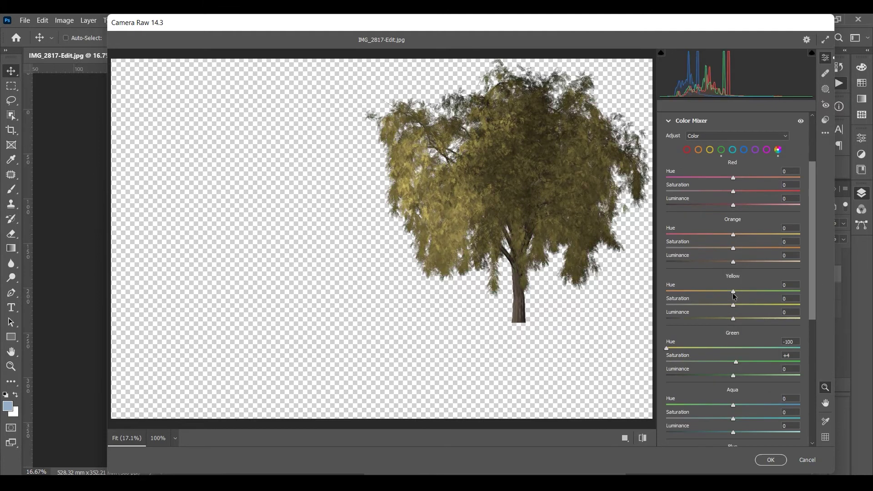
Set the tree's yellow hue to -100, saturation to +100 and luminance to +74, and apply the Camera Raw adjustment
{"action": "left_click_drag", "start_coordinate": [733, 293], "coordinate": [585, 308]}
{"action": "left_click_drag", "start_coordinate": [733, 305], "coordinate": [782, 318]}
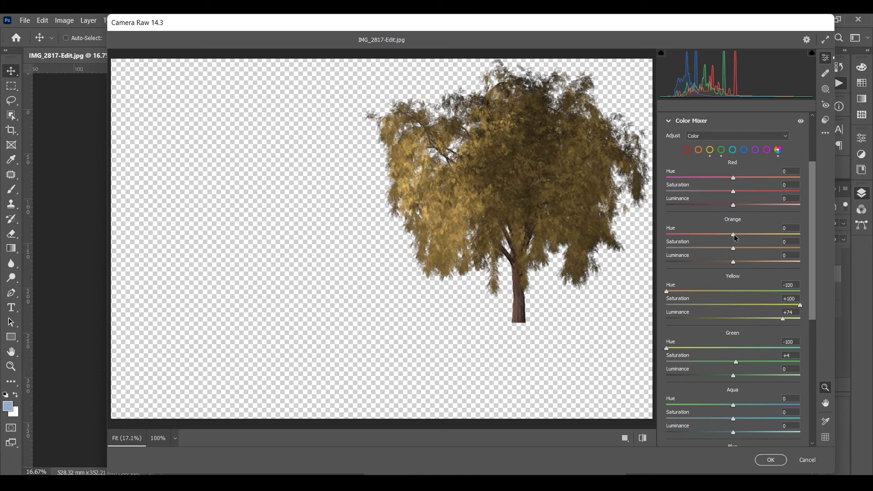
{"action": "left_click", "coordinate": [771, 459]}
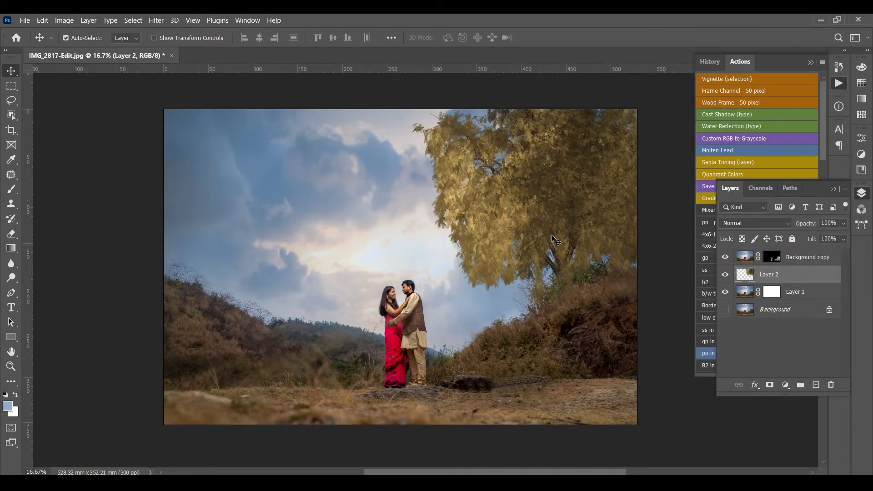
Darken the tree with Levels, setting input black to 19 and output white to 208 and lowering the midtones
{"action": "key", "text": "ctrl+l"}
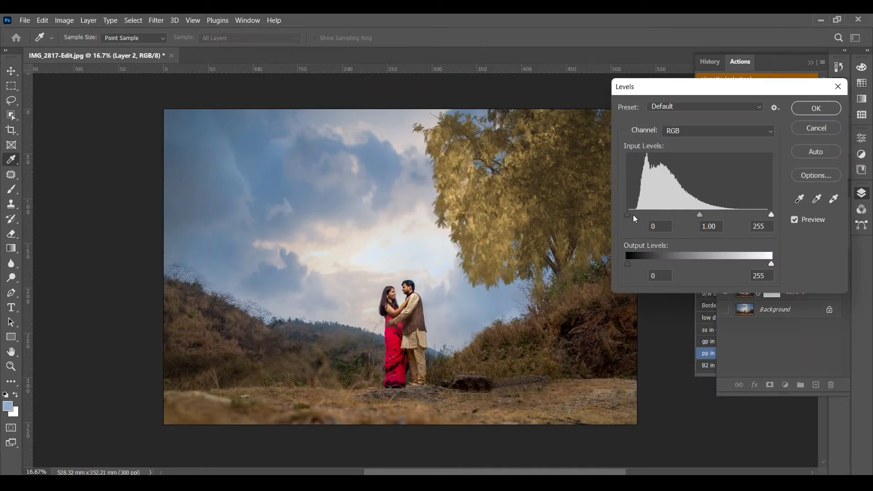
{"action": "mouse_move", "coordinate": [628, 214]}
{"action": "left_mouse_down"}
{"action": "mouse_move", "coordinate": [653, 214]}
{"action": "mouse_move", "coordinate": [638, 214]}
{"action": "left_mouse_up"}
{"action": "left_click_drag", "start_coordinate": [704, 214], "coordinate": [713, 215]}
{"action": "left_click_drag", "start_coordinate": [771, 264], "coordinate": [744, 264]}
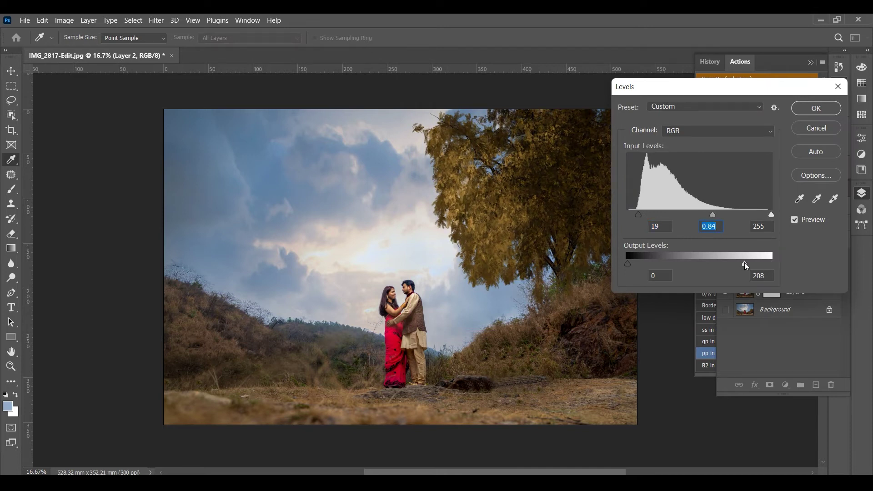
{"action": "left_click_drag", "start_coordinate": [712, 214], "coordinate": [705, 216]}
{"action": "left_click", "coordinate": [816, 108]}
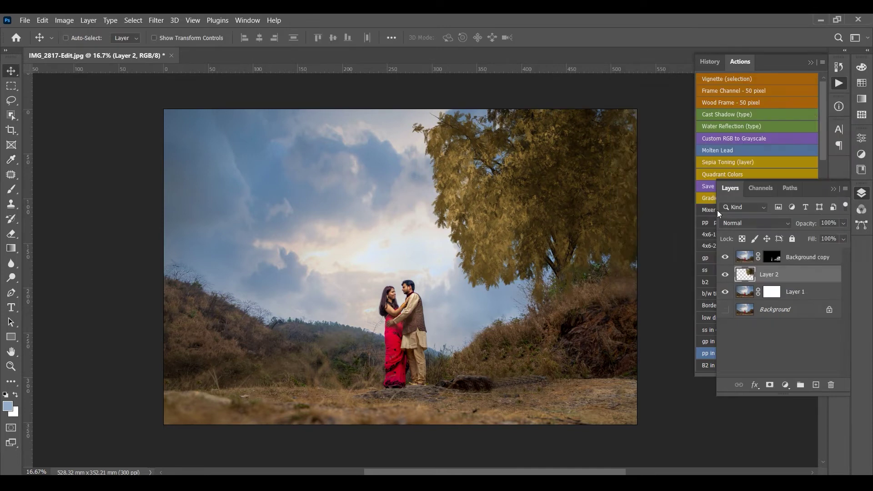
Tone the tree's foliage toward a muted brown with Color Balance and Hue/Saturation
{"action": "key", "text": "ctrl+b"}
{"action": "left_click_drag", "start_coordinate": [670, 149], "coordinate": [651, 147]}
{"action": "left_click", "coordinate": [793, 123]}
{"action": "key", "text": "ctrl+u"}
{"action": "key", "text": "Return"}
Duplicate the tree layer, flip the copy horizontally and place it over the left hill
{"action": "key", "text": "v"}
{"action": "key", "text": "ctrl+j"}
{"action": "key", "text": "ctrl+t"}
{"action": "right_click", "coordinate": [573, 200]}
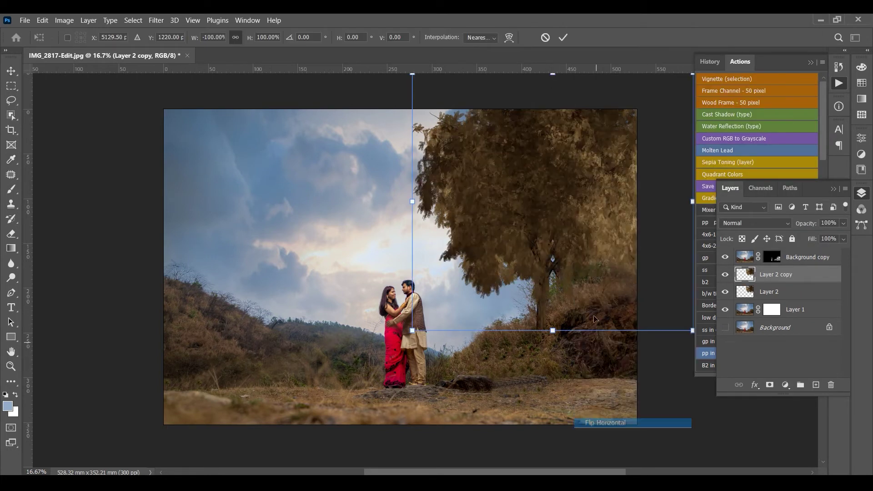
{"action": "left_click", "coordinate": [614, 419]}
{"action": "left_click_drag", "start_coordinate": [574, 263], "coordinate": [248, 271]}
{"action": "key", "text": "Return"}
Hide the Layer 2 copy and select the left hill on Layer 1 with a rectangular Object Selection of about 216.7 by 174.2 mm
{"action": "left_click_drag", "start_coordinate": [338, 314], "coordinate": [536, 325]}
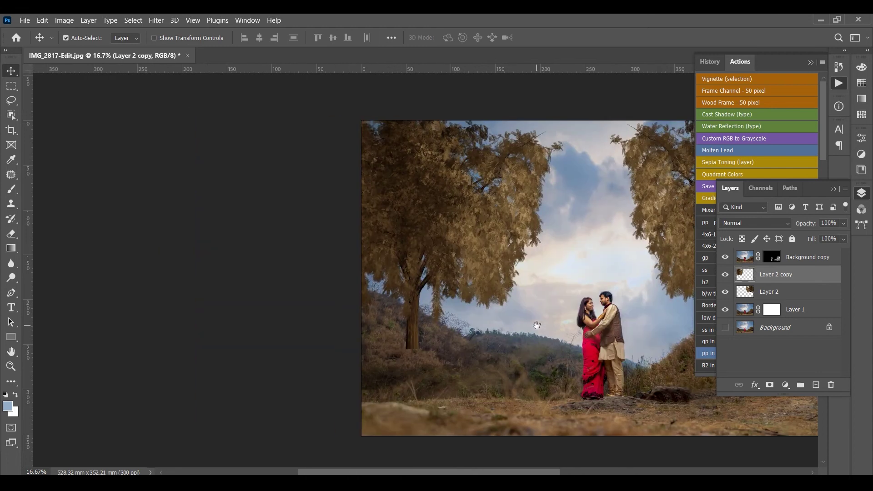
{"action": "key", "text": "ctrl+plus"}
{"action": "key", "text": "ctrl+plus"}
{"action": "key", "text": "ctrl+plus"}
{"action": "left_click_drag", "start_coordinate": [490, 374], "coordinate": [512, 255]}
{"action": "left_click", "coordinate": [725, 274]}
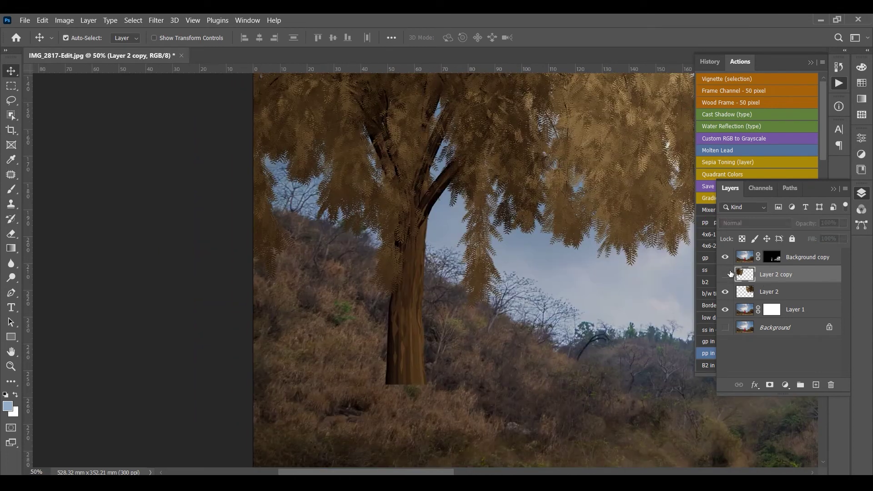
{"action": "left_click", "coordinate": [375, 294]}
{"action": "key", "text": "ctrl+minus"}
{"action": "key", "text": "ctrl+minus"}
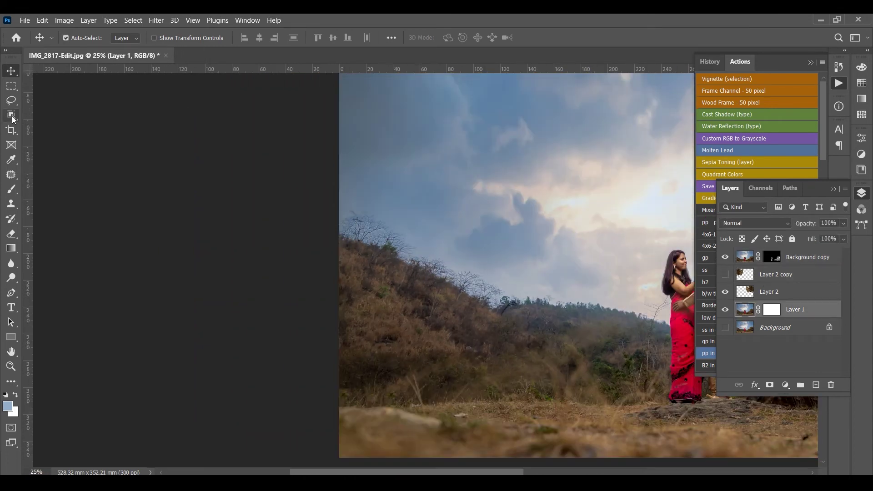
{"action": "left_click", "coordinate": [12, 119]}
{"action": "left_click_drag", "start_coordinate": [340, 200], "coordinate": [629, 432]}
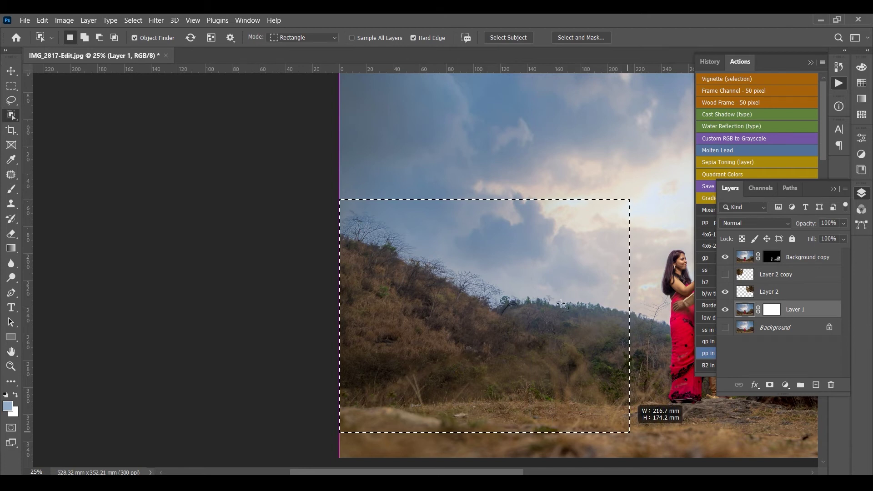
Fill the left hill selection with white on the Background copy mask, deselect it, and show the Layer 2 copy again
{"action": "left_click", "coordinate": [771, 257]}
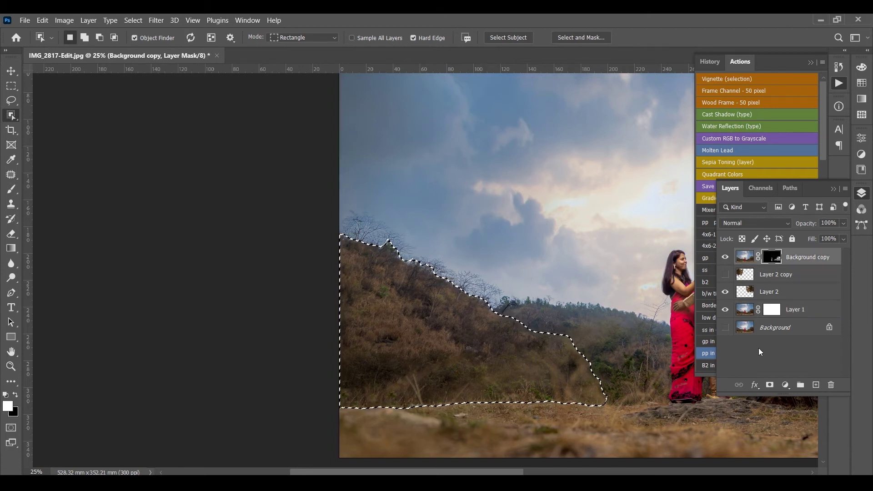
{"action": "key", "text": "v"}
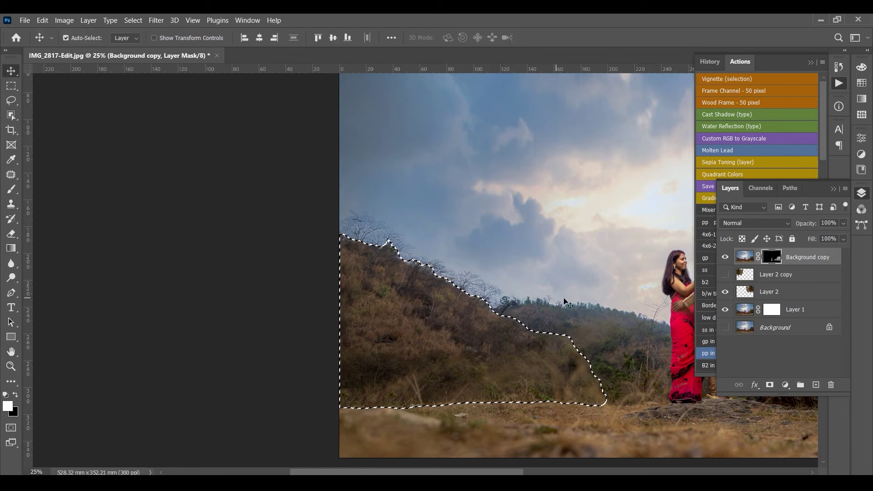
{"action": "key", "text": "ctrl+d"}
{"action": "left_click", "coordinate": [725, 274]}
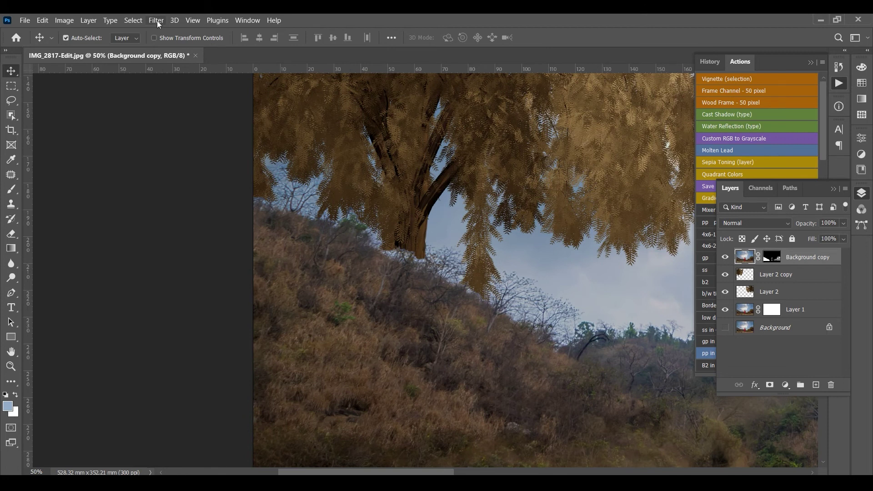
Refine the Background copy mask around the left trunk using Color Range on Shadows with fuzziness 20% and range 65
{"action": "left_click", "coordinate": [772, 257]}
{"action": "left_click", "coordinate": [133, 21]}
{"action": "left_click", "coordinate": [192, 125]}
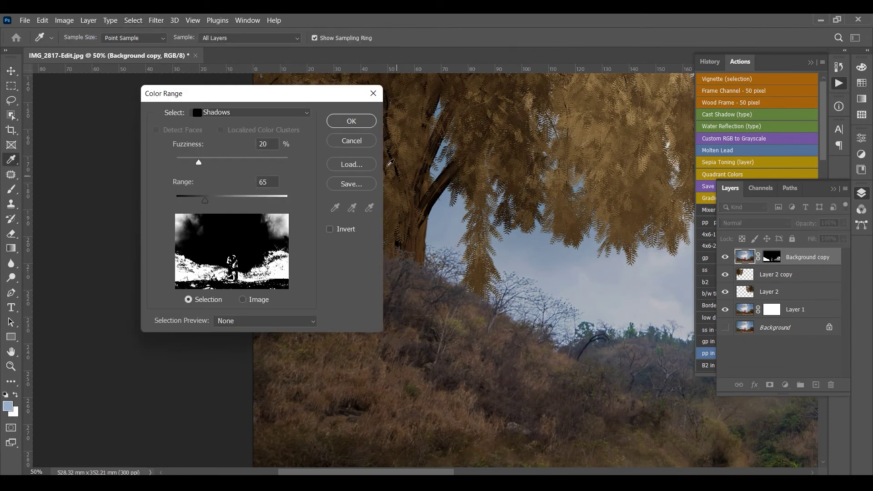
{"action": "left_click", "coordinate": [359, 122]}
{"action": "key", "text": "ctrl+plus"}
{"action": "key", "text": "ctrl+plus"}
{"action": "key", "text": "ctrl+plus"}
{"action": "key", "text": "ctrl+minus"}
{"action": "key", "text": "ctrl+minus"}
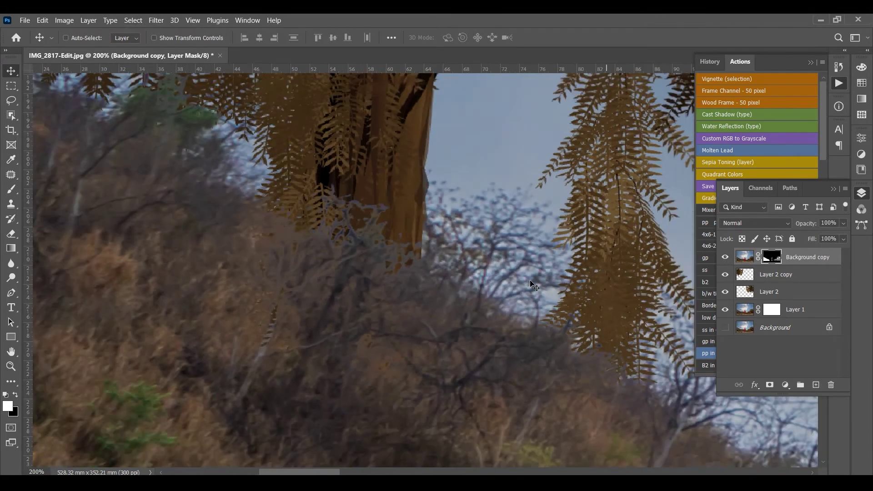
Compare the two-tree composite with the original photo by toggling between the Background layer alone and all edited layers
{"action": "key", "text": "ctrl+minus"}
{"action": "key", "text": "ctrl+minus"}
{"action": "key", "text": "ctrl+minus"}
{"action": "key", "text": "ctrl+minus"}
{"action": "key", "text": "ctrl+minus"}
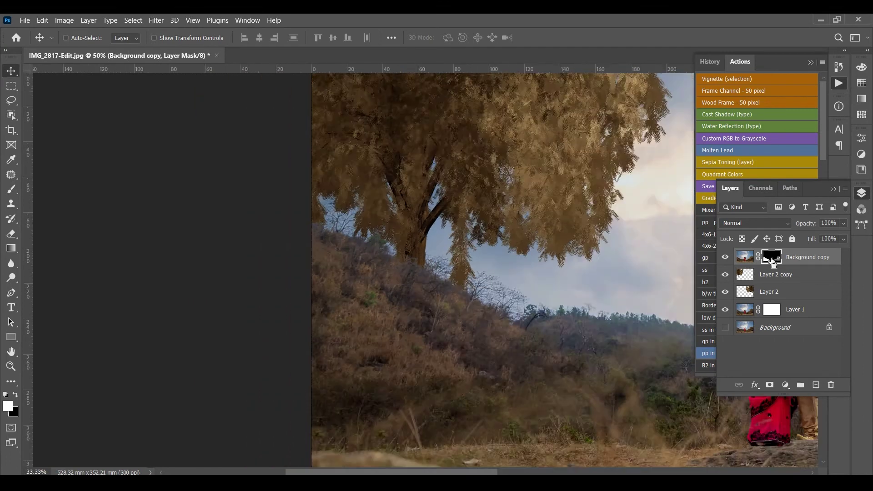
{"action": "scroll", "coordinate": [576, 335], "scroll_direction": "right", "scroll_amount": 5}
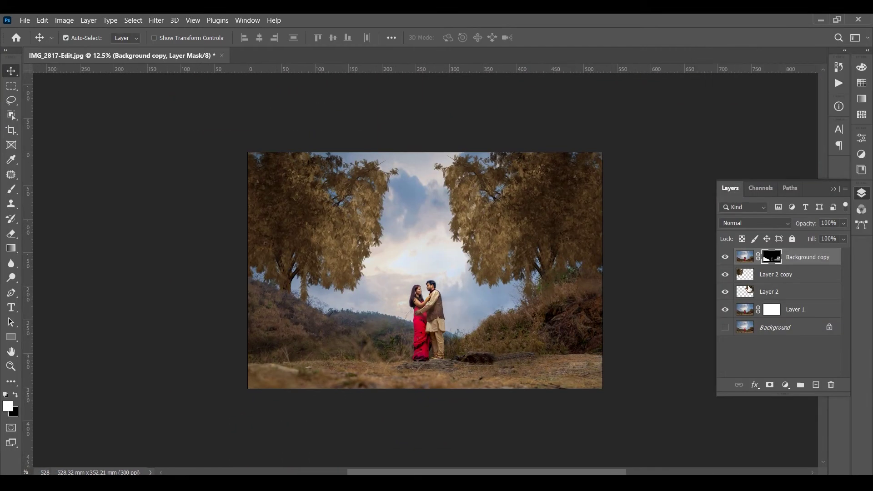
{"action": "left_click", "coordinate": [795, 331], "text": "shift"}
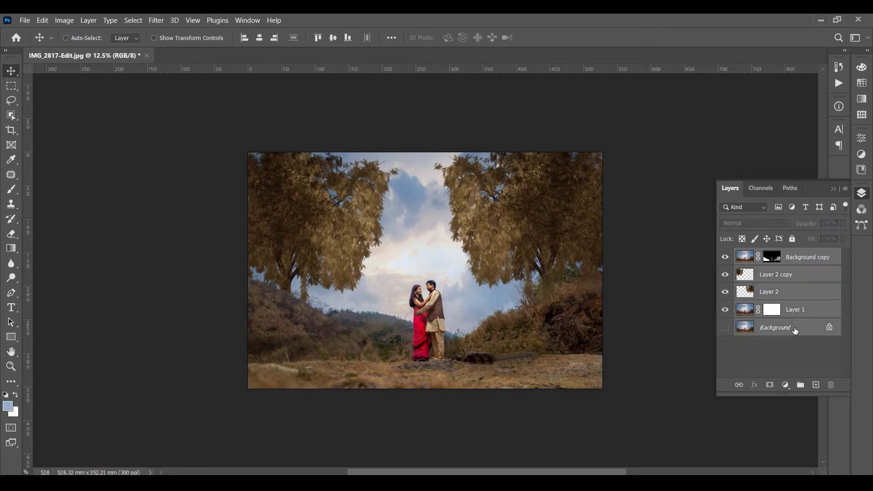
{"action": "left_click", "coordinate": [726, 328], "text": "alt"}
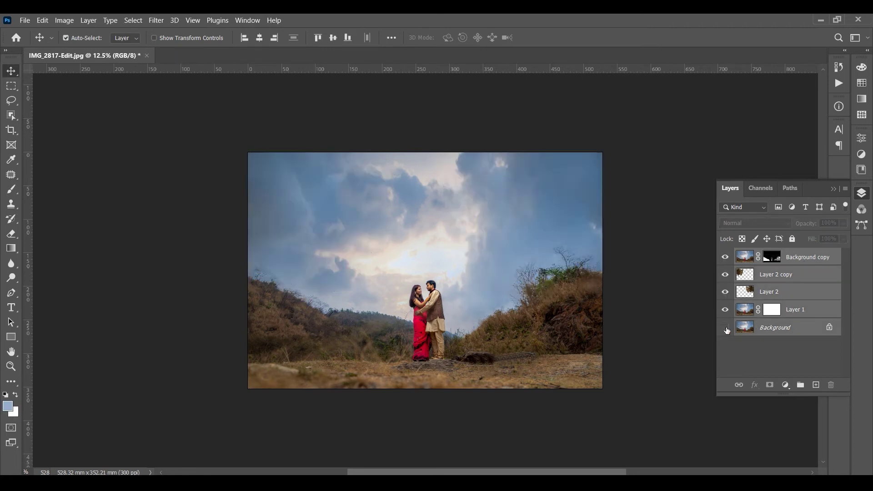
{"action": "left_click", "coordinate": [726, 328], "text": "alt"}
{"action": "left_click", "coordinate": [726, 328], "text": "alt"}
{"action": "left_click", "coordinate": [725, 327], "text": "alt"}
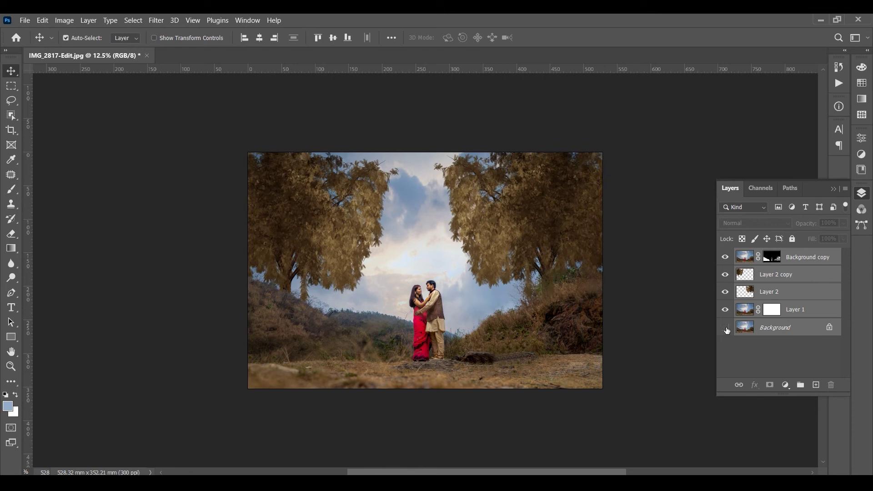
{"action": "left_click", "coordinate": [725, 327], "text": "alt"}
{"action": "left_click", "coordinate": [726, 327], "text": "alt"}
{"action": "left_click", "coordinate": [726, 328], "text": "alt"}
{"action": "left_click", "coordinate": [726, 328], "text": "alt"}
{"action": "key", "text": "ctrl+plus"}
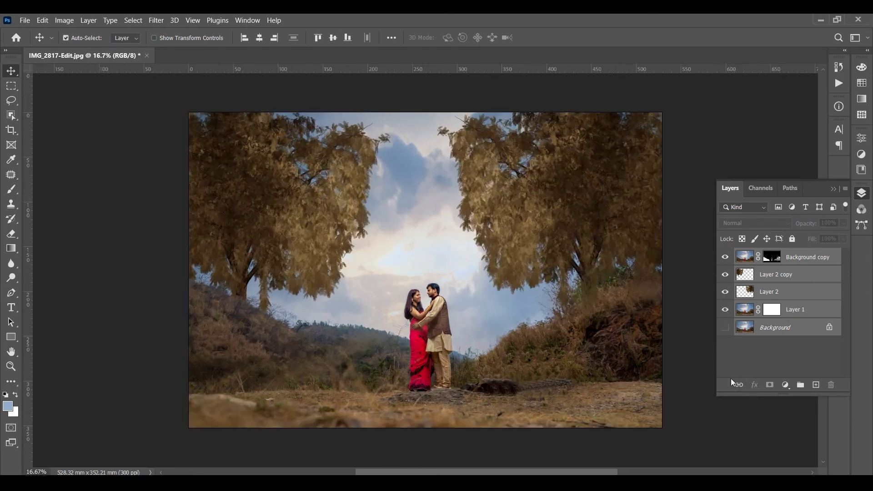
Show the Background layer and start a Camera Raw adjustment on Layer 1 with exposure -0.35 and highlights -23
{"action": "left_click", "coordinate": [783, 327]}
{"action": "left_click", "coordinate": [725, 309]}
{"action": "key", "text": "alt+bracketright"}
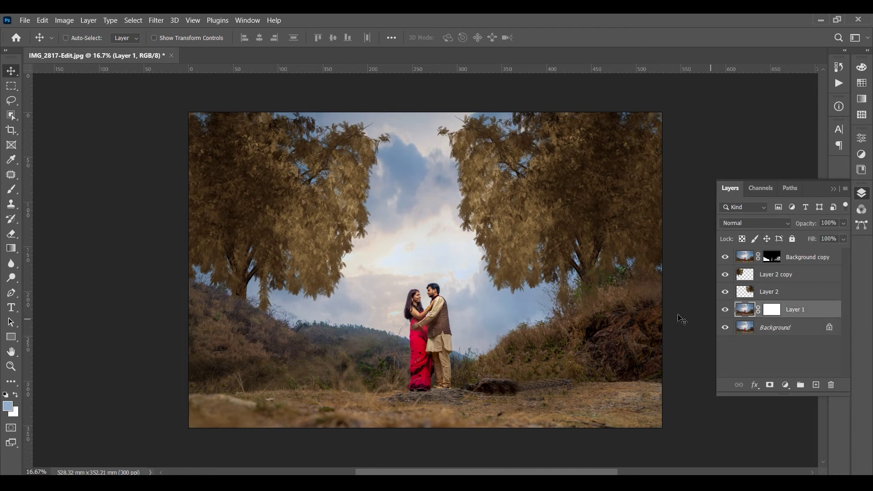
{"action": "key", "text": "ctrl+shift+a"}
{"action": "left_click", "coordinate": [712, 159]}
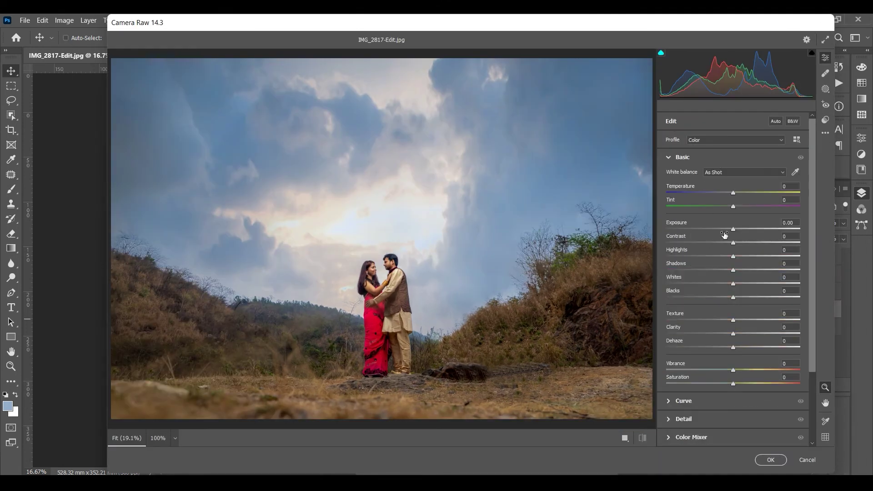
{"action": "left_click_drag", "start_coordinate": [733, 257], "coordinate": [685, 258]}
{"action": "mouse_move", "coordinate": [733, 229]}
{"action": "left_mouse_down"}
{"action": "mouse_move", "coordinate": [721, 230]}
{"action": "mouse_move", "coordinate": [728, 229]}
{"action": "left_mouse_up"}
{"action": "left_click", "coordinate": [716, 256]}
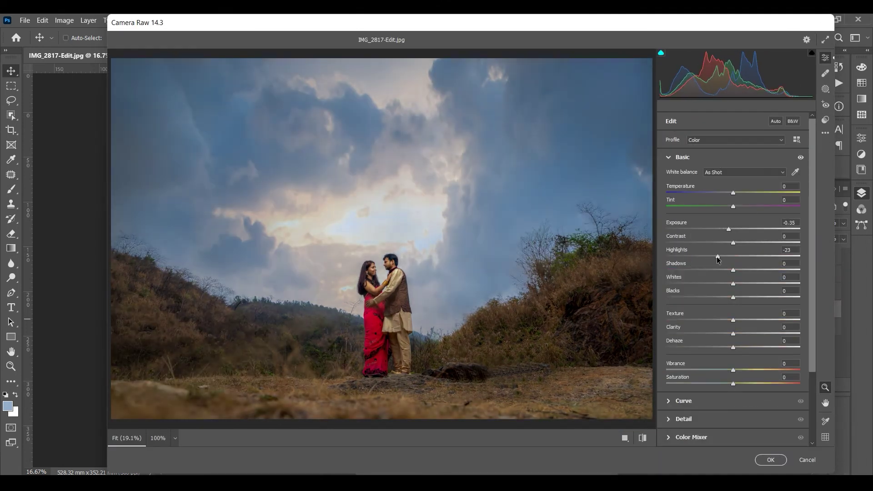
Set the Camera Raw vibrance to +39 and restore Dehaze to 0
{"action": "scroll", "coordinate": [707, 422], "scroll_direction": "down", "scroll_amount": 2}
{"action": "left_click", "coordinate": [717, 351]}
{"action": "left_click", "coordinate": [719, 123]}
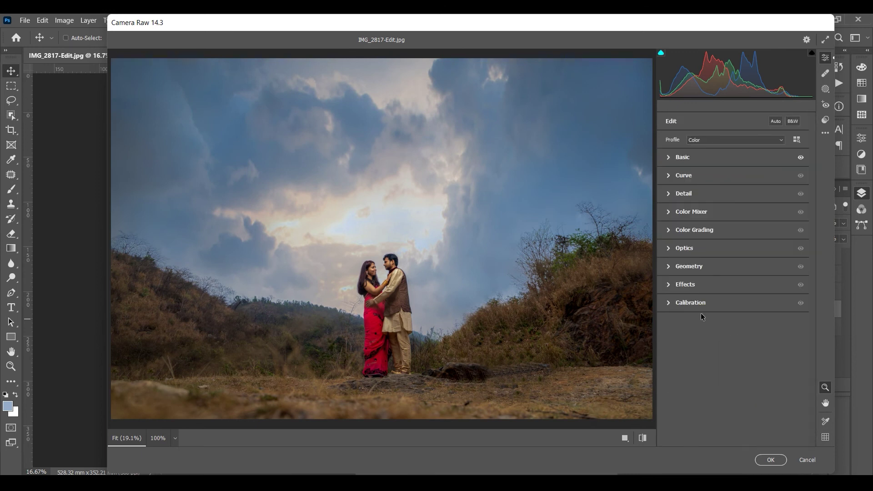
{"action": "left_click", "coordinate": [719, 160]}
{"action": "left_click_drag", "start_coordinate": [732, 370], "coordinate": [666, 348]}
{"action": "key", "text": "ctrl+z"}
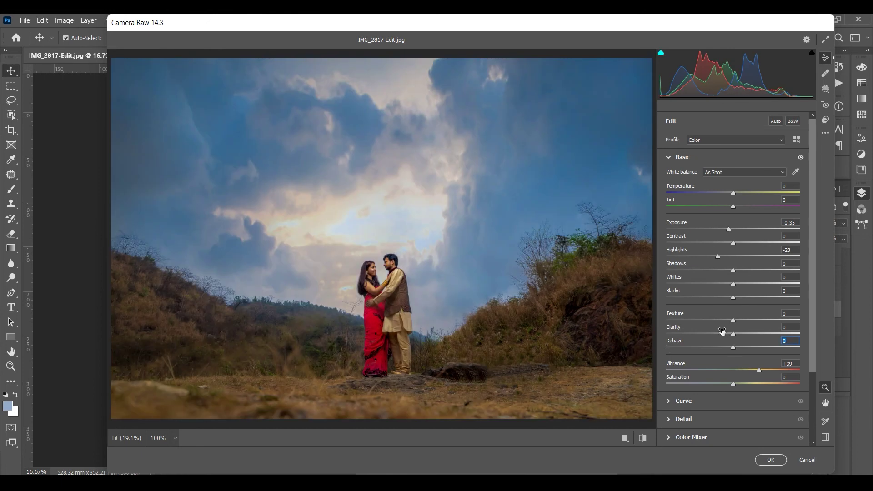
Add a Camera Raw vignette of -42 with roundness +42 and feather 100, and apply the adjustments to Layer 1
{"action": "left_click", "coordinate": [715, 161]}
{"action": "left_click", "coordinate": [685, 285]}
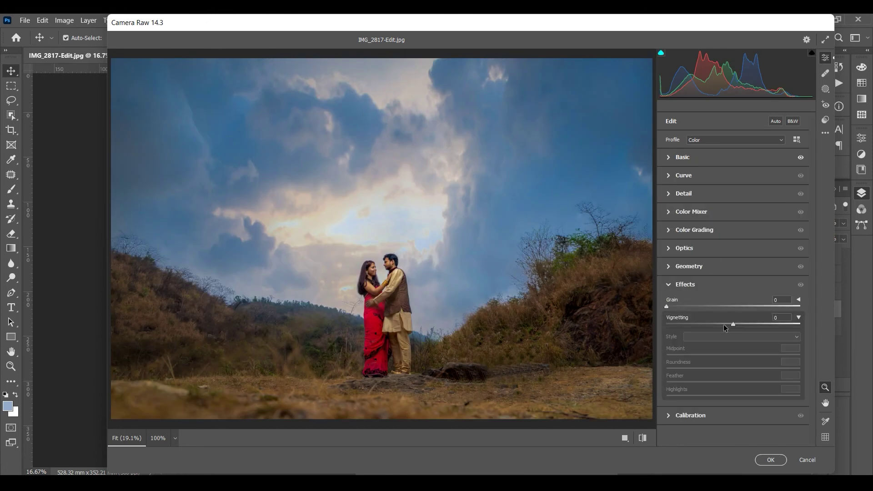
{"action": "left_click", "coordinate": [721, 324]}
{"action": "left_click_drag", "start_coordinate": [718, 325], "coordinate": [704, 324]}
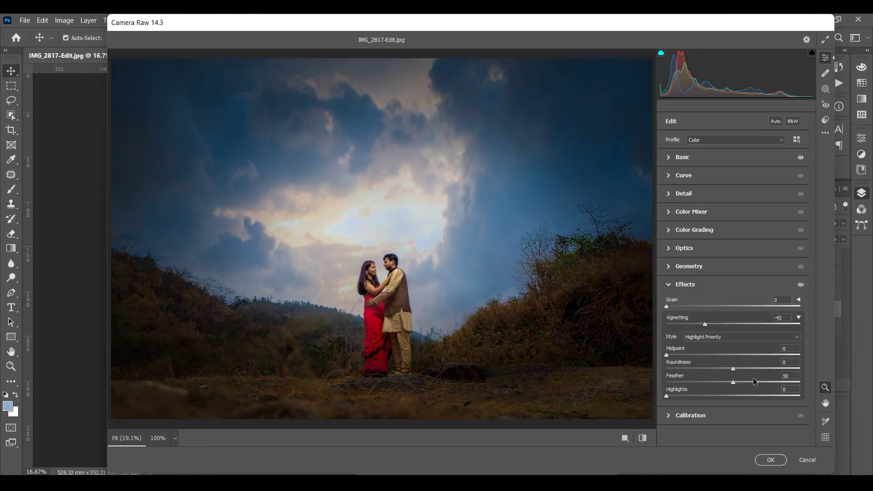
{"action": "left_click_drag", "start_coordinate": [753, 378], "coordinate": [852, 388]}
{"action": "left_click_drag", "start_coordinate": [732, 365], "coordinate": [766, 367]}
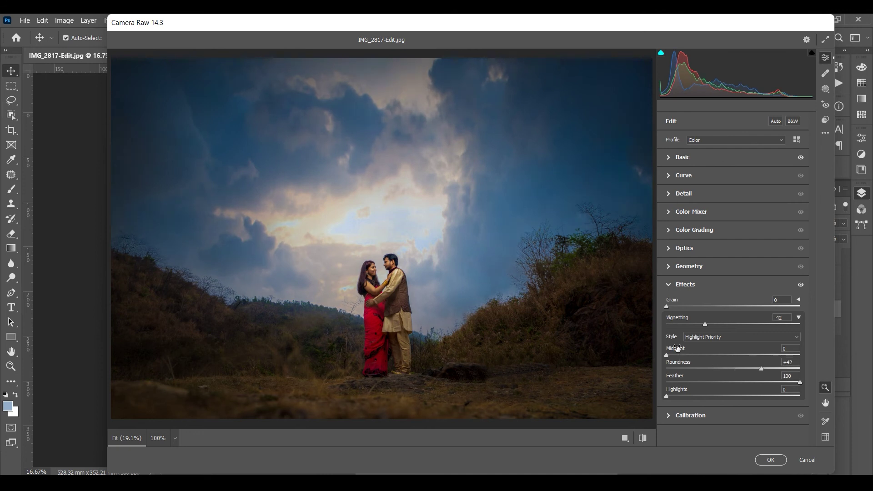
{"action": "left_click", "coordinate": [770, 459]}
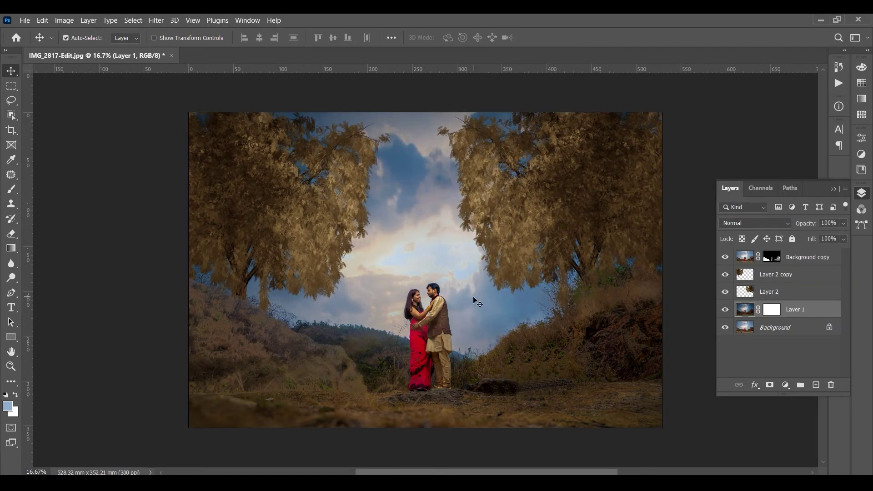
Inspect the hill edge beneath the left tree and undo the Camera Raw adjustments on Layer 1
{"action": "key", "text": "ctrl+plus"}
{"action": "key", "text": "ctrl+plus"}
{"action": "key", "text": "ctrl+plus"}
{"action": "key", "text": "ctrl+plus"}
{"action": "left_click_drag", "start_coordinate": [254, 296], "coordinate": [728, 232]}
{"action": "left_click_drag", "start_coordinate": [241, 227], "coordinate": [641, 282]}
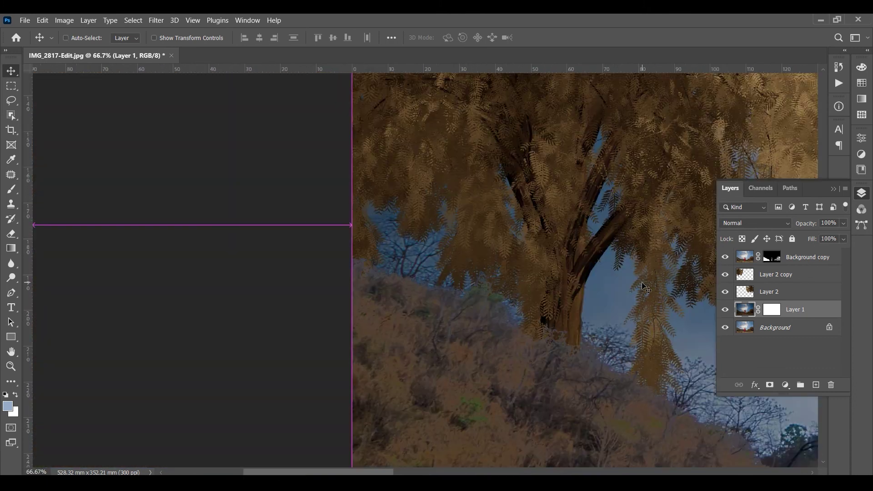
{"action": "key", "text": "ctrl+minus"}
{"action": "key", "text": "ctrl+minus"}
{"action": "key", "text": "ctrl+minus"}
{"action": "left_click_drag", "start_coordinate": [551, 376], "coordinate": [212, 356]}
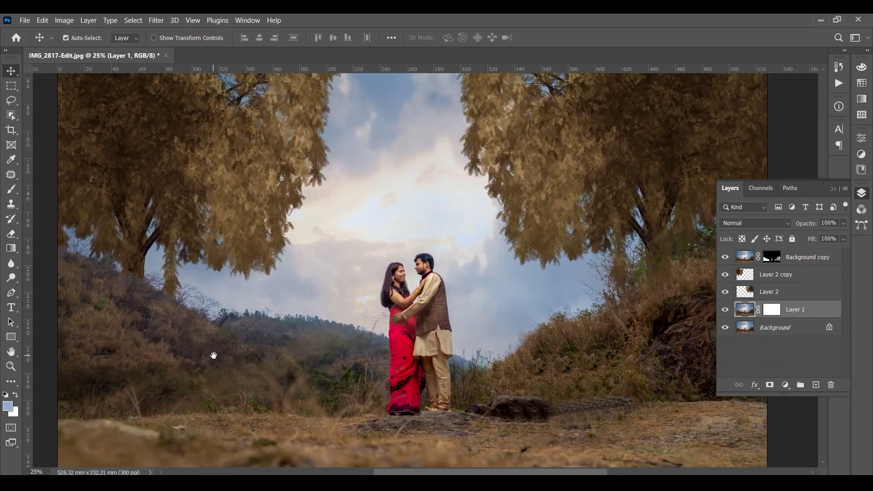
{"action": "key", "text": "ctrl+minus"}
{"action": "key", "text": "ctrl+minus"}
Stamp all visible layers into a new merged top layer and reapply the Camera Raw adjustments and vignette to it
{"action": "left_click", "coordinate": [801, 257]}
{"action": "left_click", "coordinate": [784, 328], "text": "shift"}
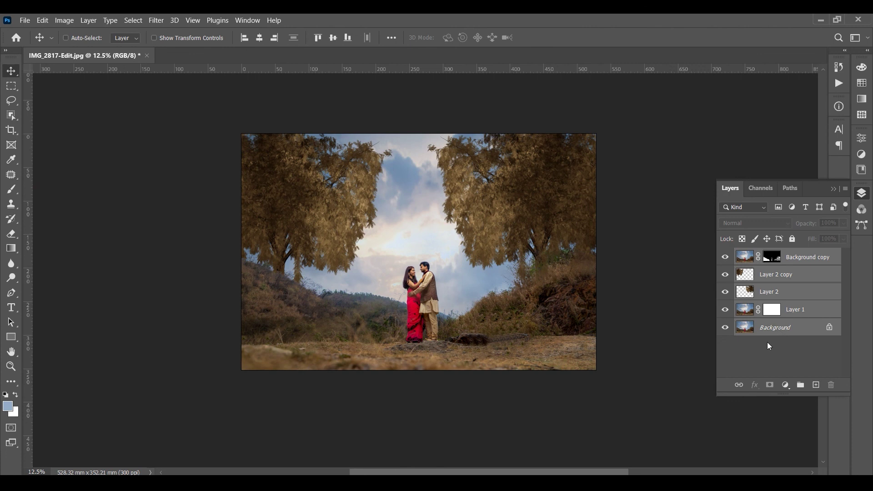
{"action": "key", "text": "ctrl+alt+shift+e"}
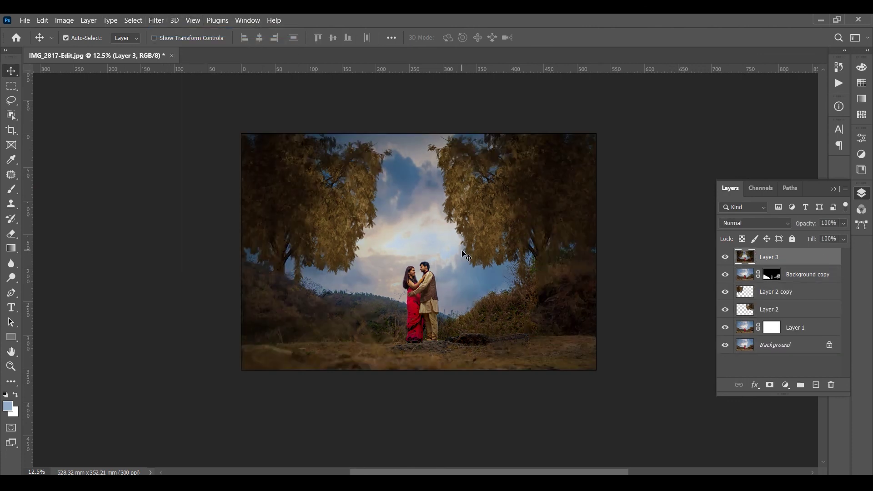
{"action": "key", "text": "ctrl+plus"}
{"action": "left_click_drag", "start_coordinate": [463, 253], "coordinate": [458, 298]}
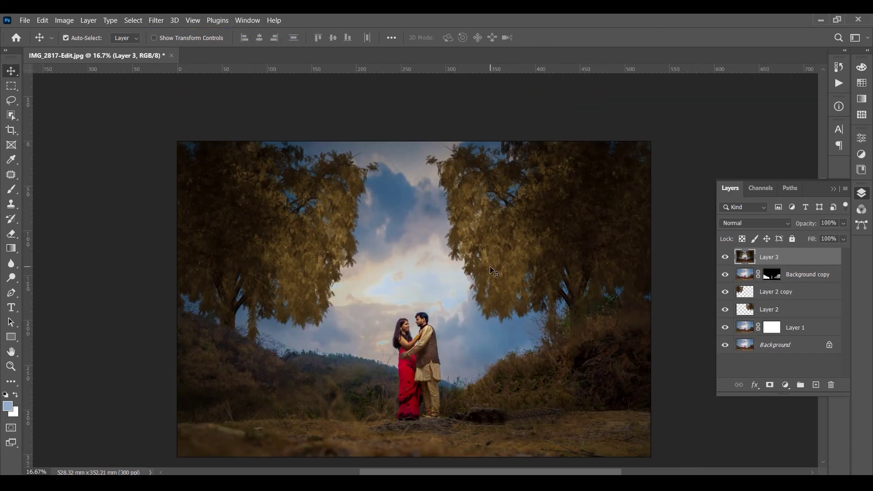